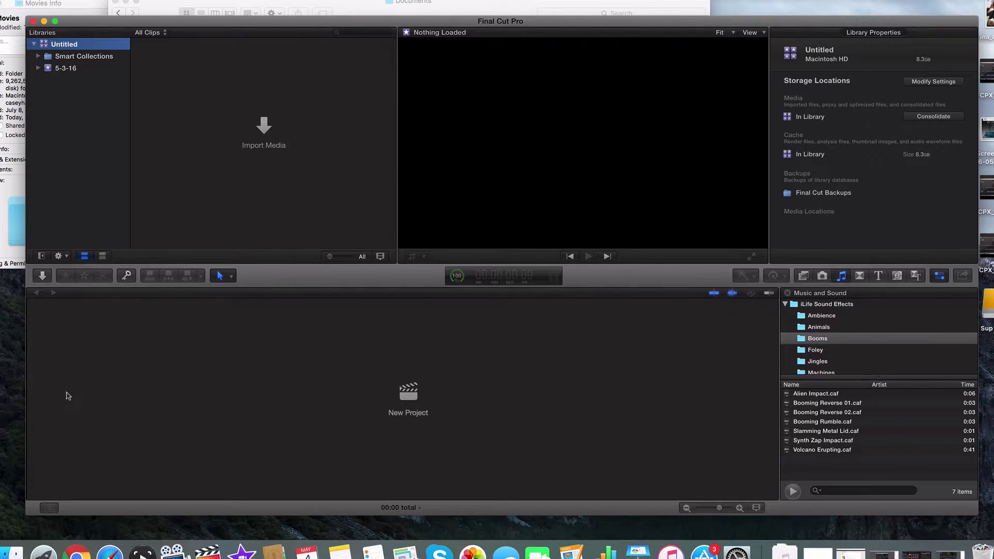
Collapse the Untitled library and rename it to 'Canon'.
left_click_drag(282, 25, 283, 23)
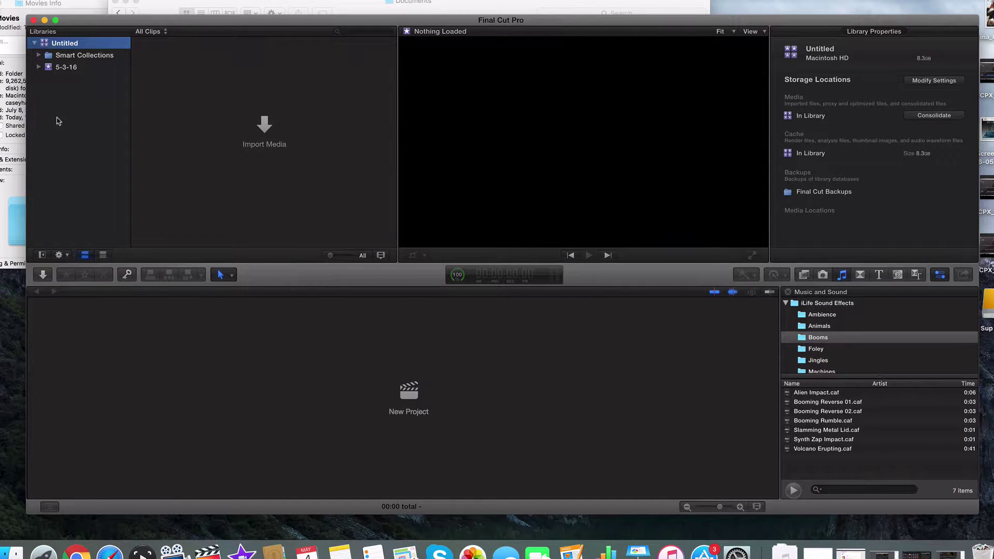
left_click(35, 44)
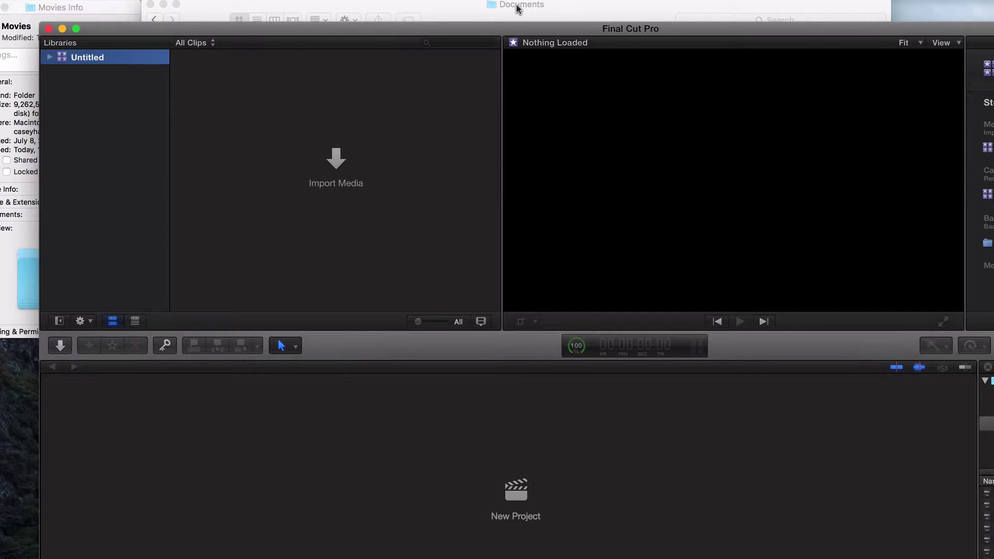
left_click(88, 57)
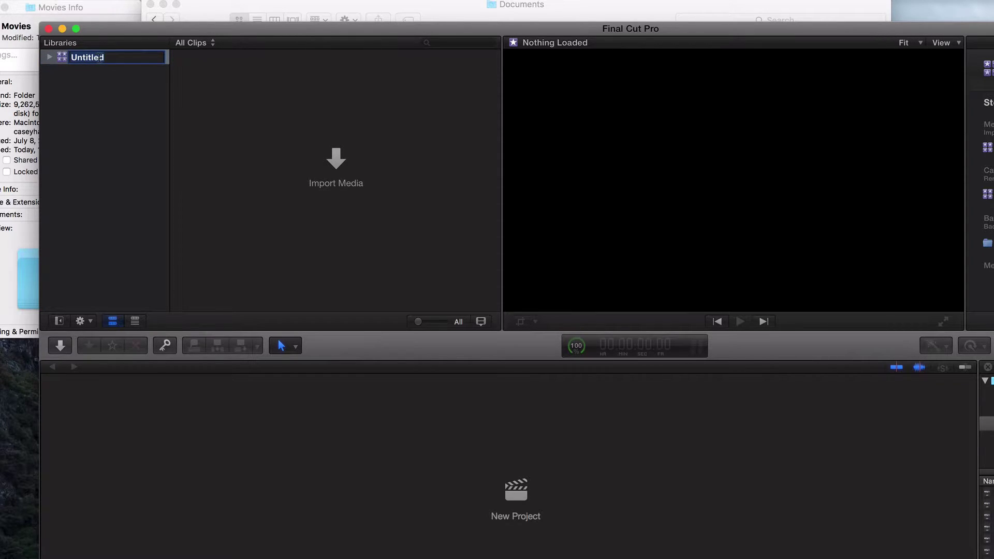
type("Canon")
key("Return")
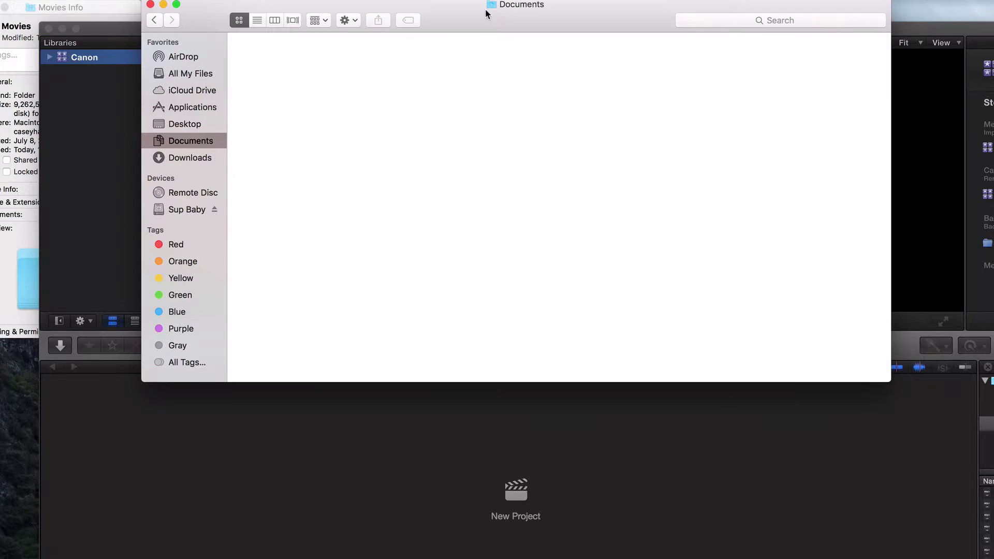
In Finder, add Movies to the sidebar favorites and open the Canon library stored there.
left_click(486, 8)
right_click(182, 141)
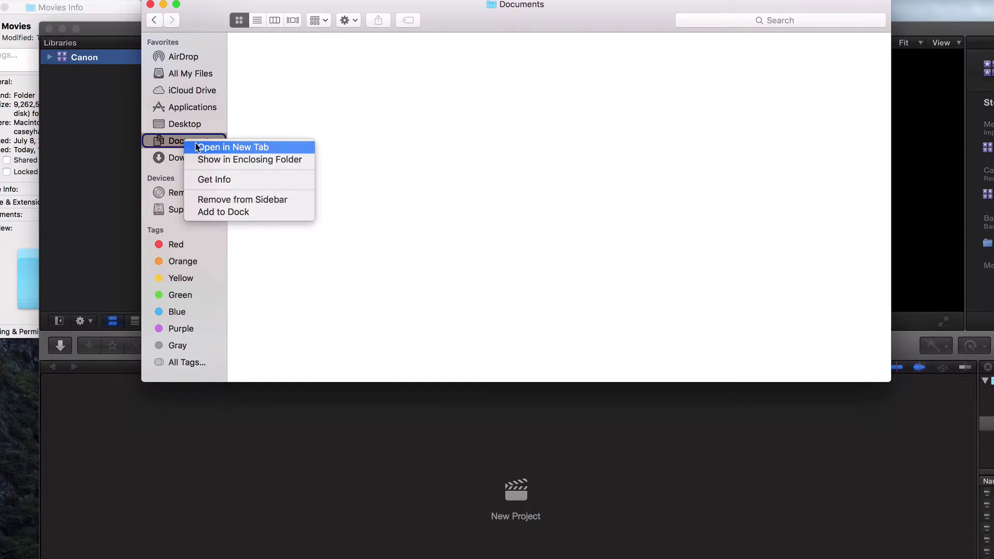
left_click(202, 159)
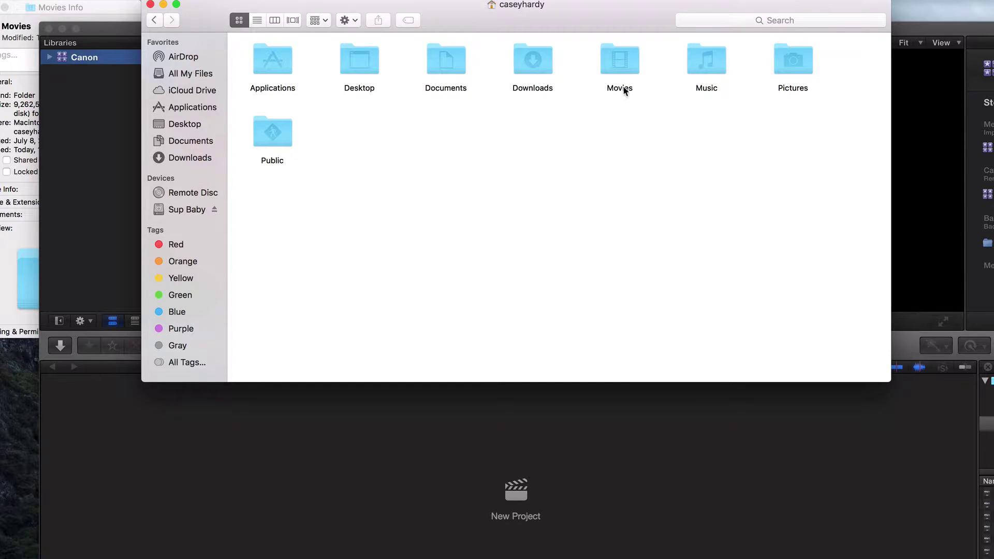
left_click_drag(623, 87, 186, 173)
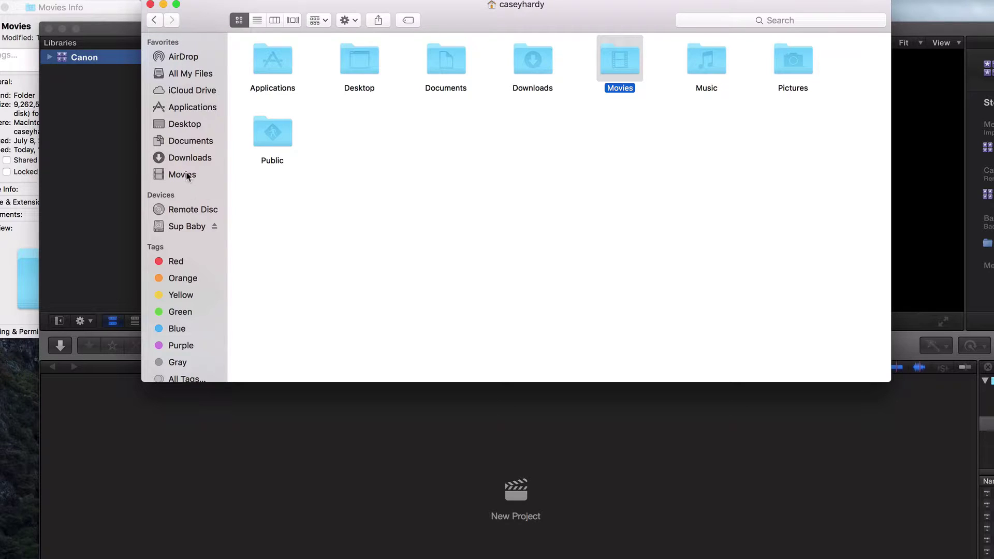
left_click(182, 175)
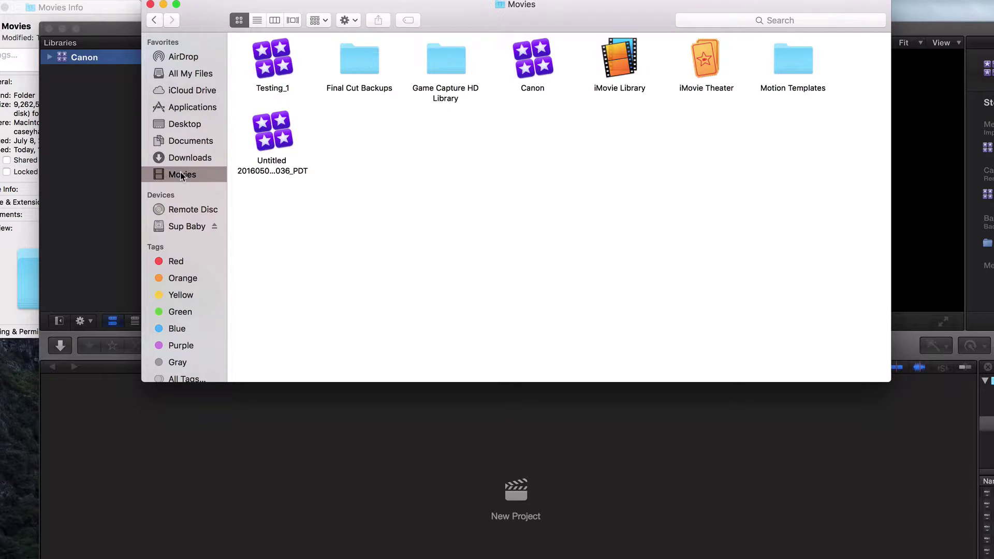
double_click(533, 86)
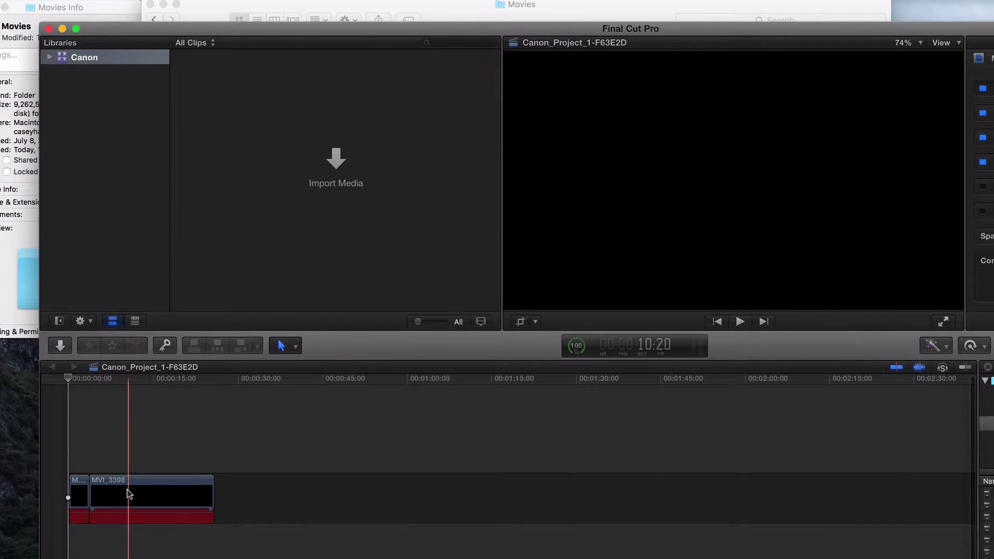
Expand Canon and its Smart Collections, view Favorites and Stills, then open the 5-3-16 event.
left_click(126, 491)
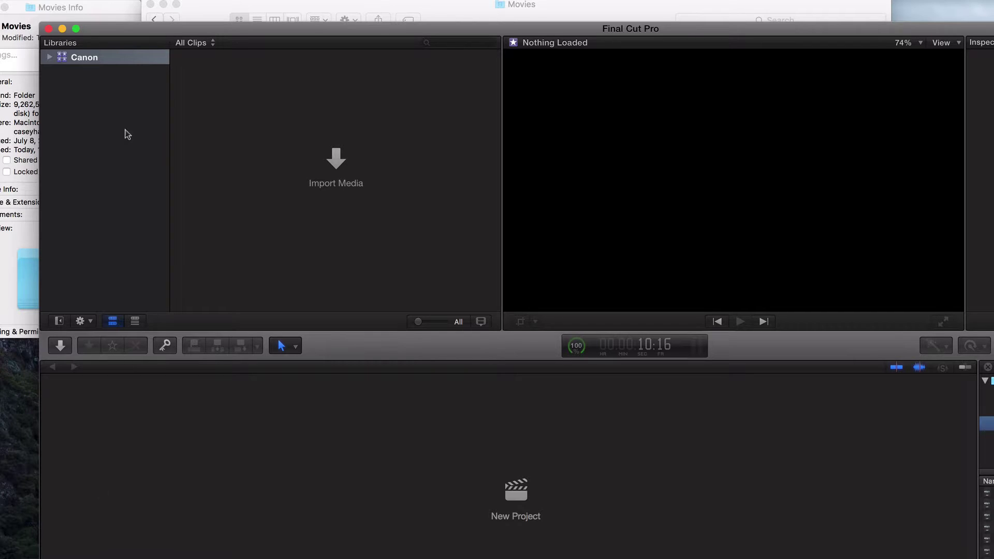
left_click(49, 57)
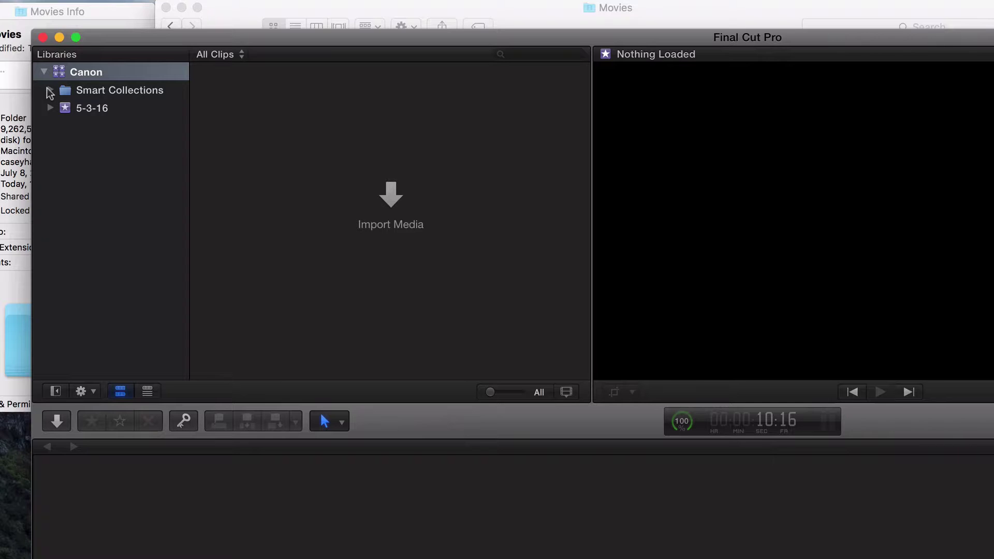
left_click(50, 91)
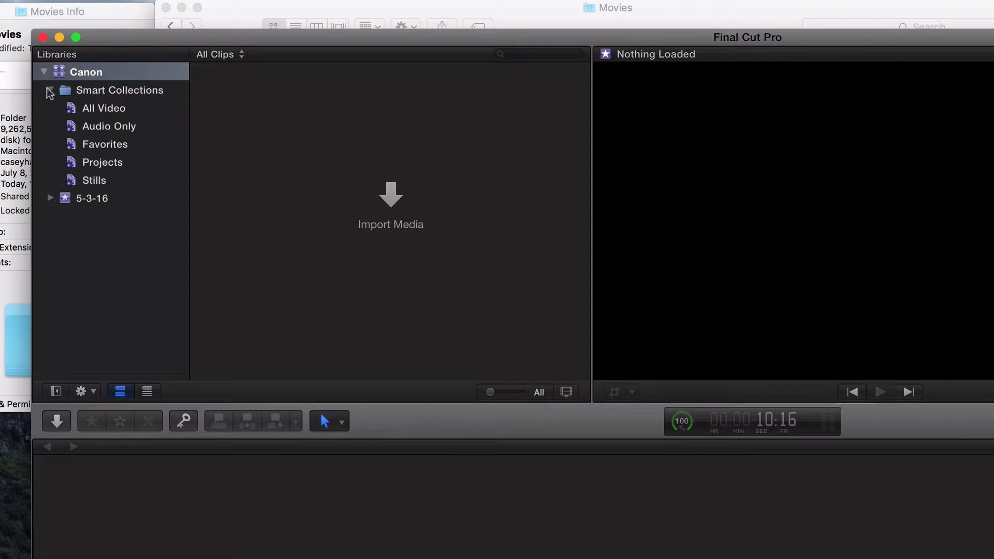
left_click(97, 148)
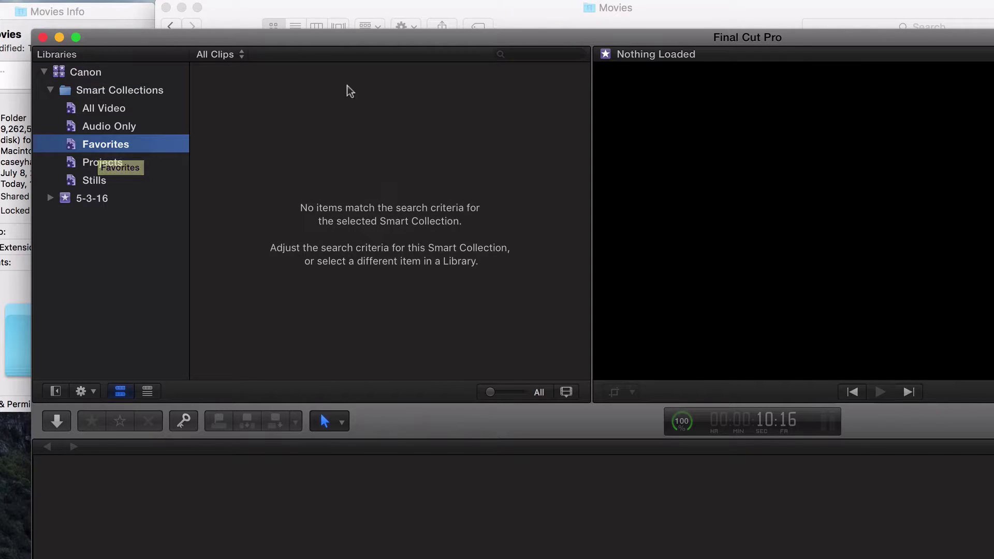
left_click(84, 182)
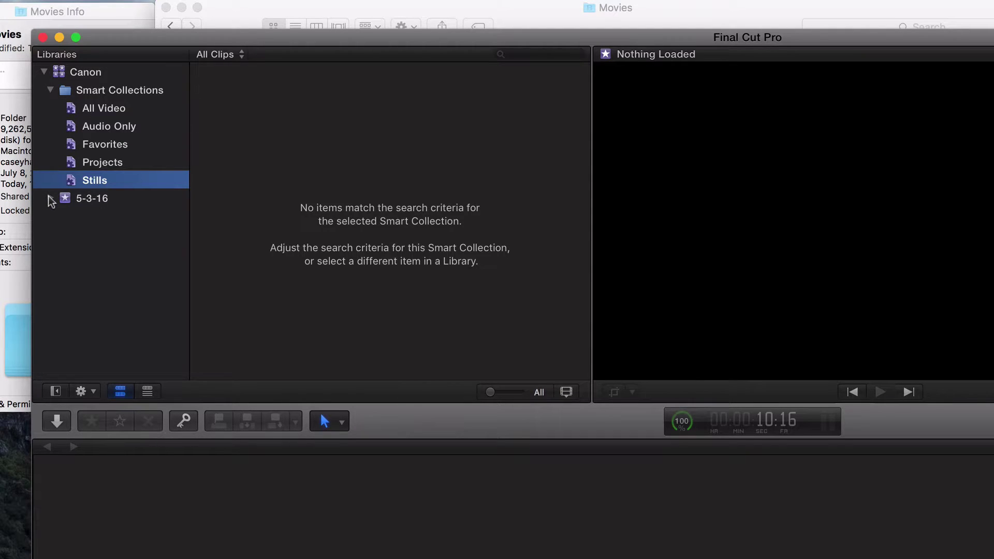
left_click(100, 199)
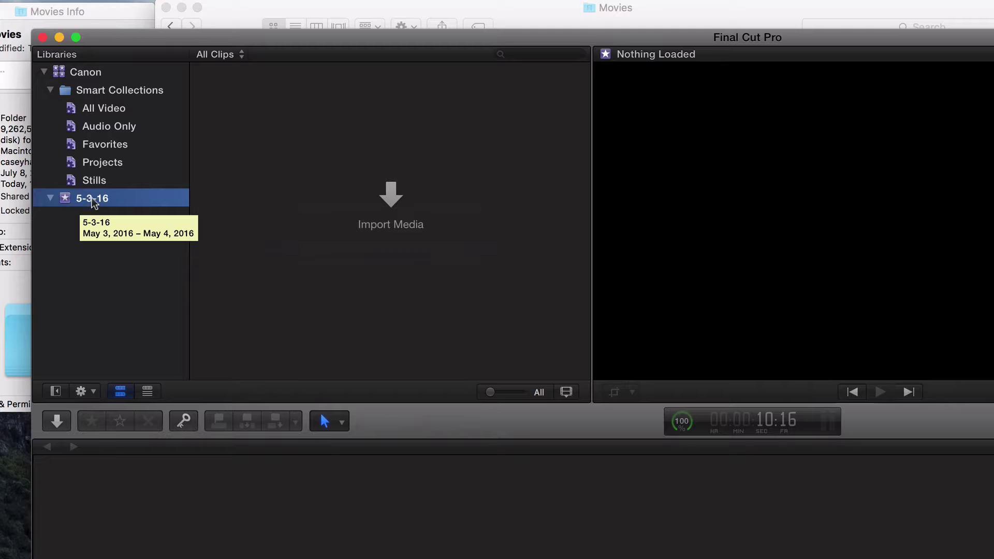
Import MVI_3397.m4v and MVI_3398.m4v from the G20 Vixia Unboxing footage into 5-3-16.
left_click(388, 190)
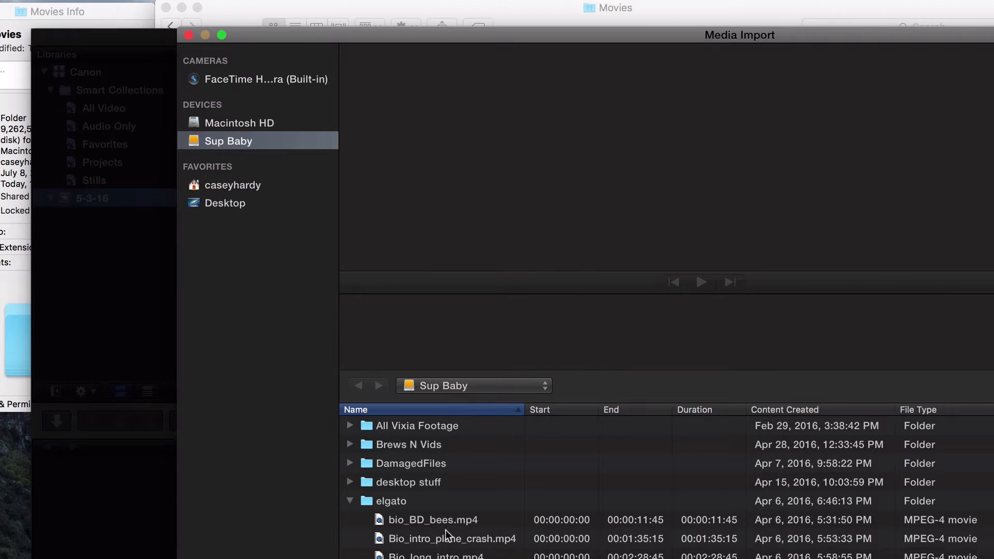
scroll(428, 499, "down", 10)
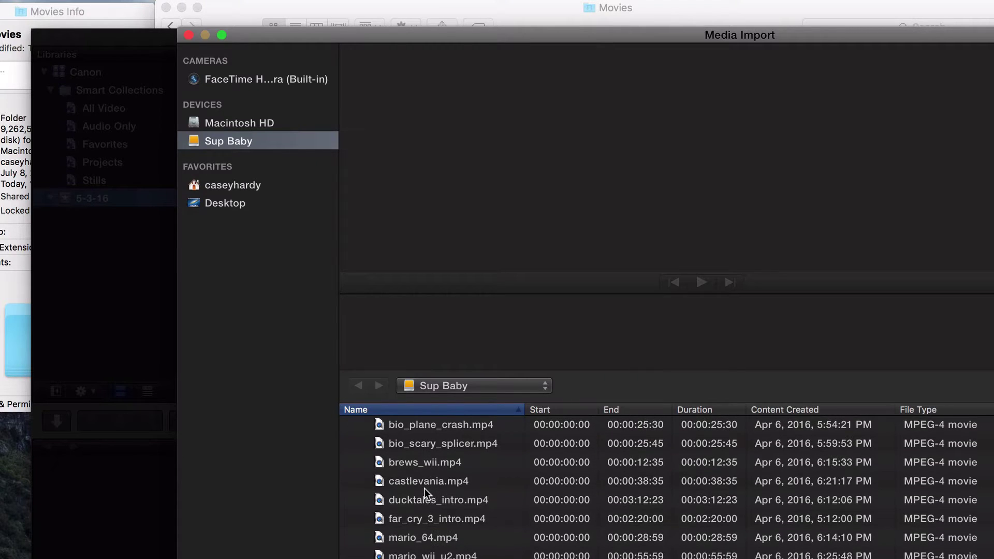
scroll(424, 488, "down", 2)
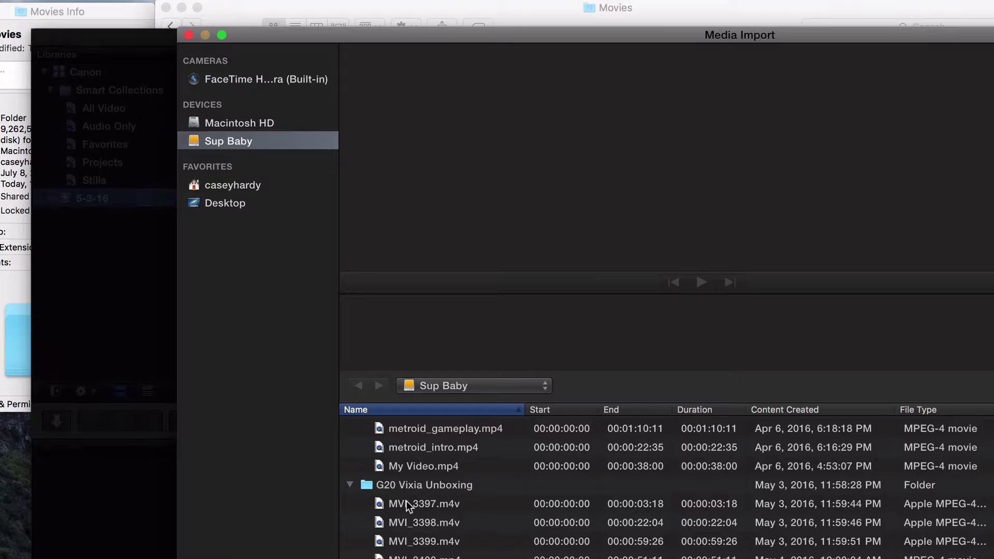
left_click(406, 501)
scroll(409, 538, "down", 1)
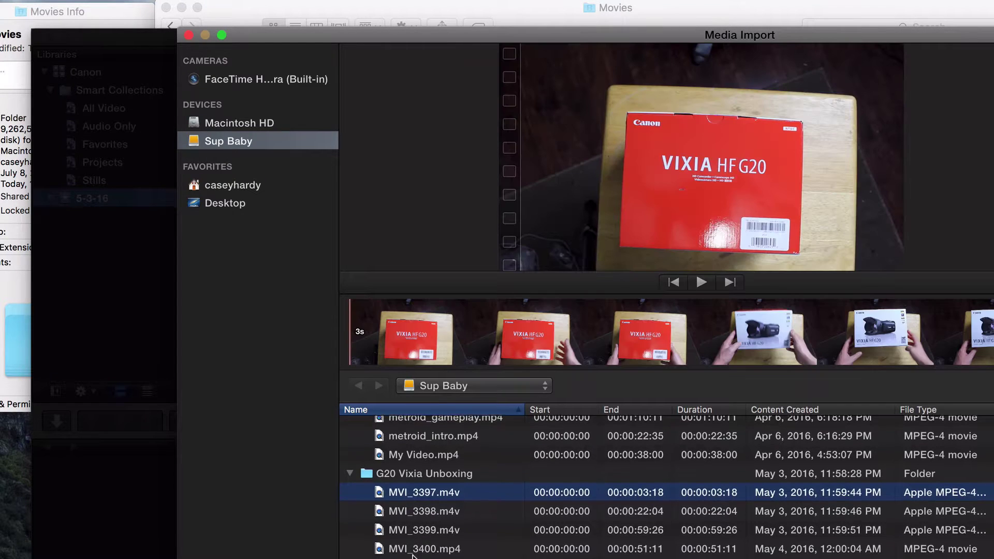
left_click(413, 510, "shift")
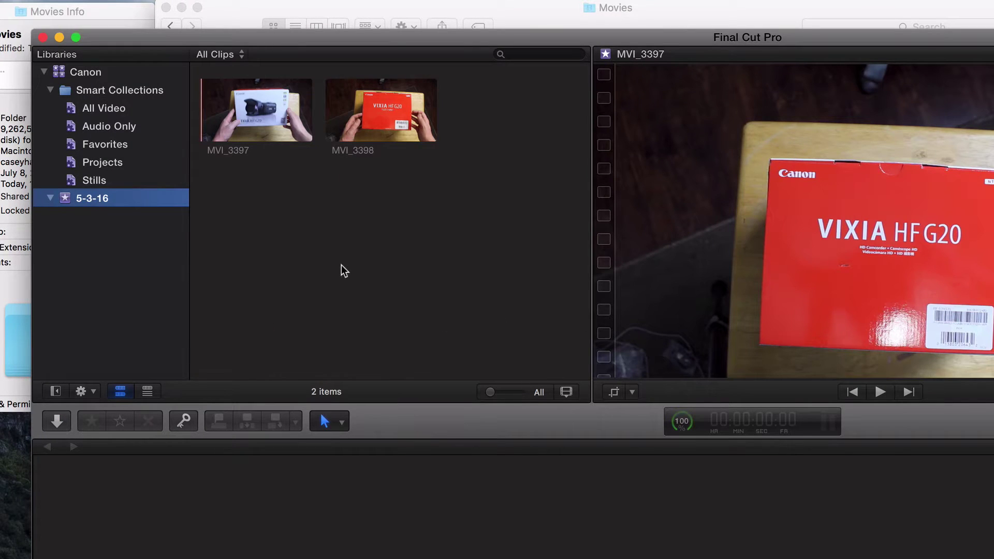
Create a new project named 'Front' in the 5-3-16 event, then reselect the event.
left_click(341, 265)
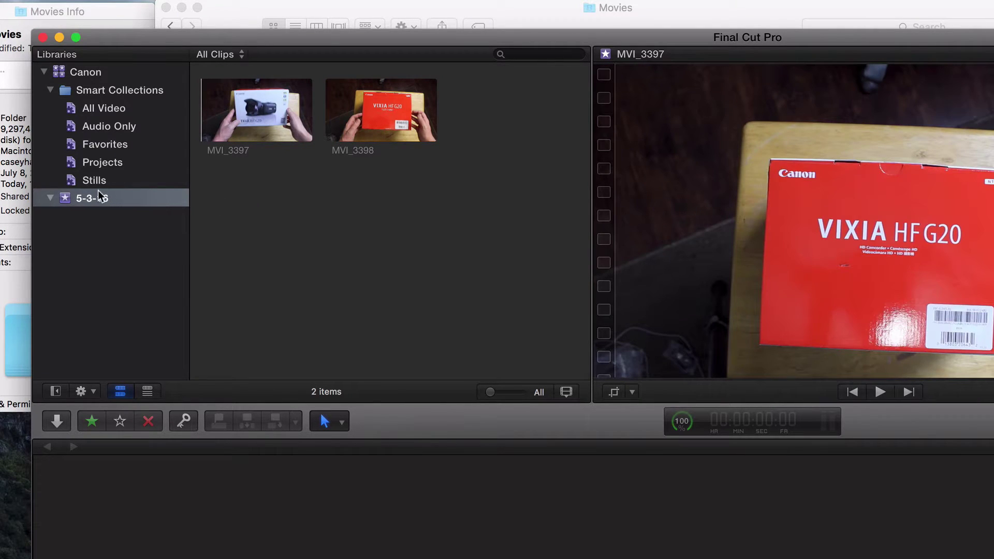
right_click(98, 201)
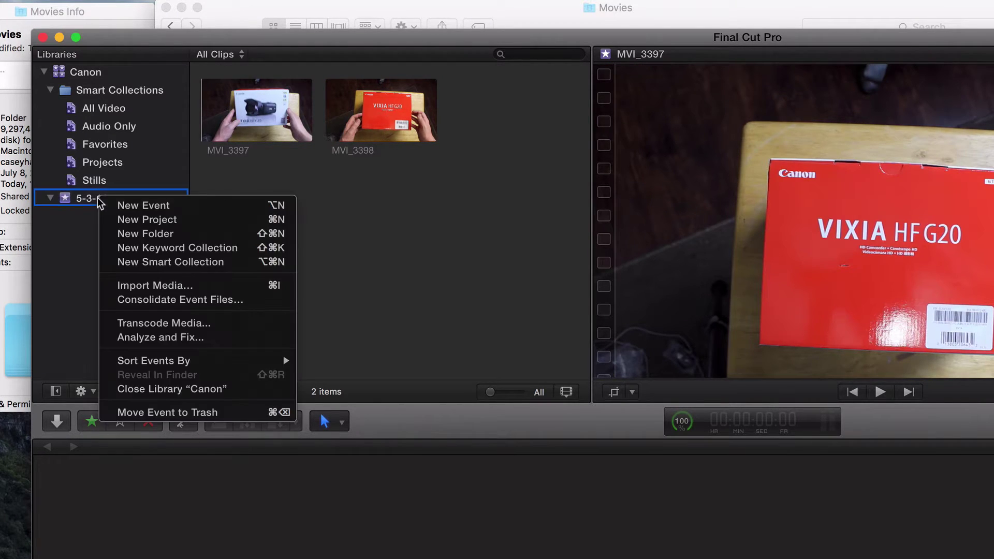
left_click(126, 221)
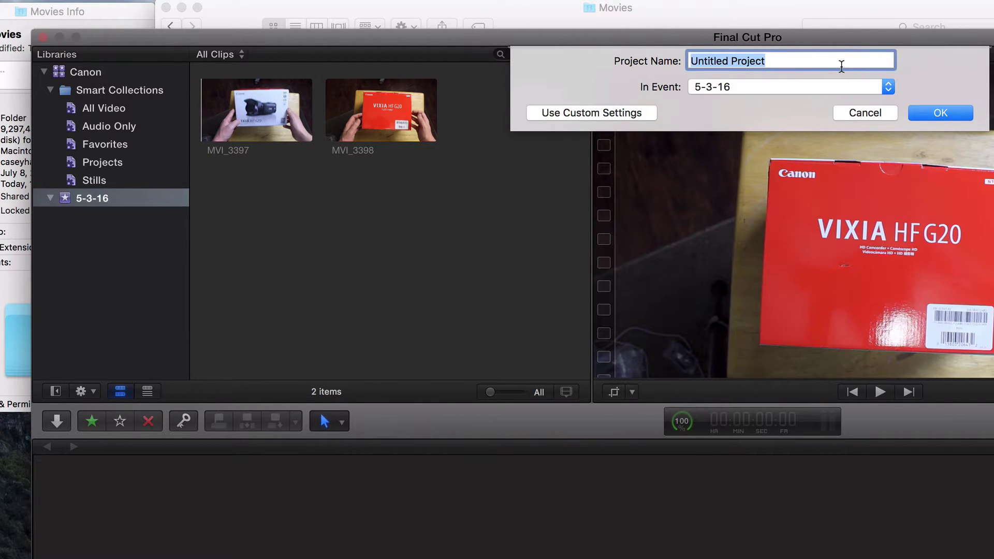
type("Front")
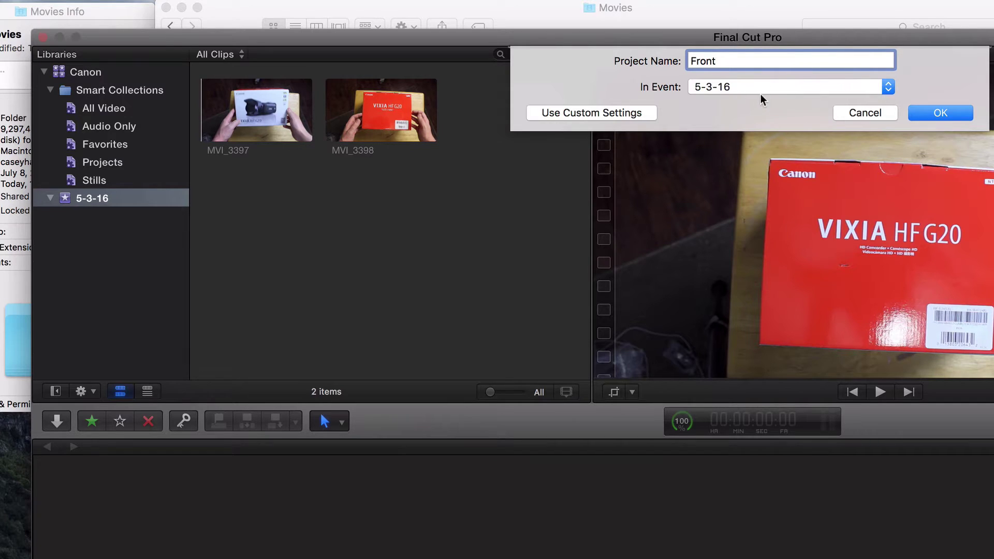
left_click(936, 114)
left_click(103, 200)
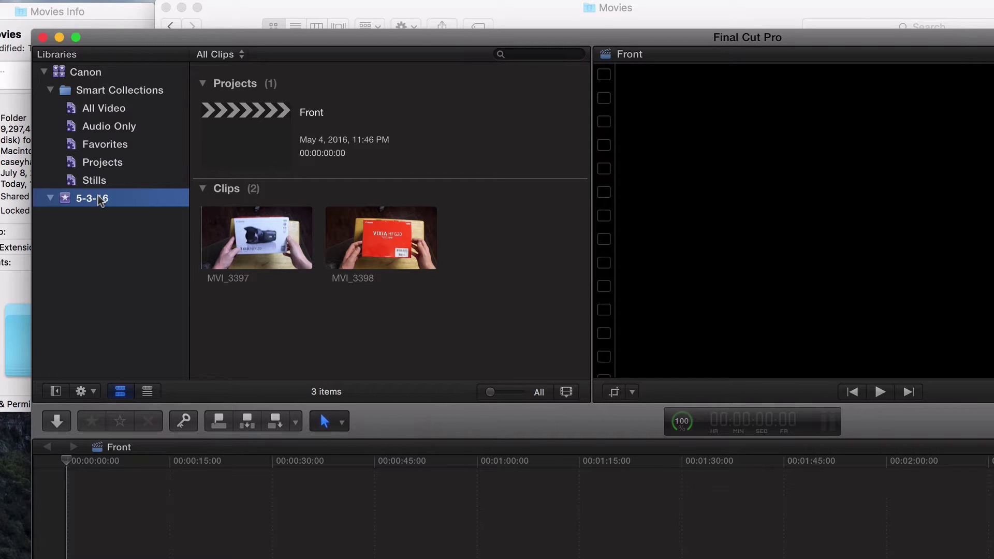
left_click(102, 201)
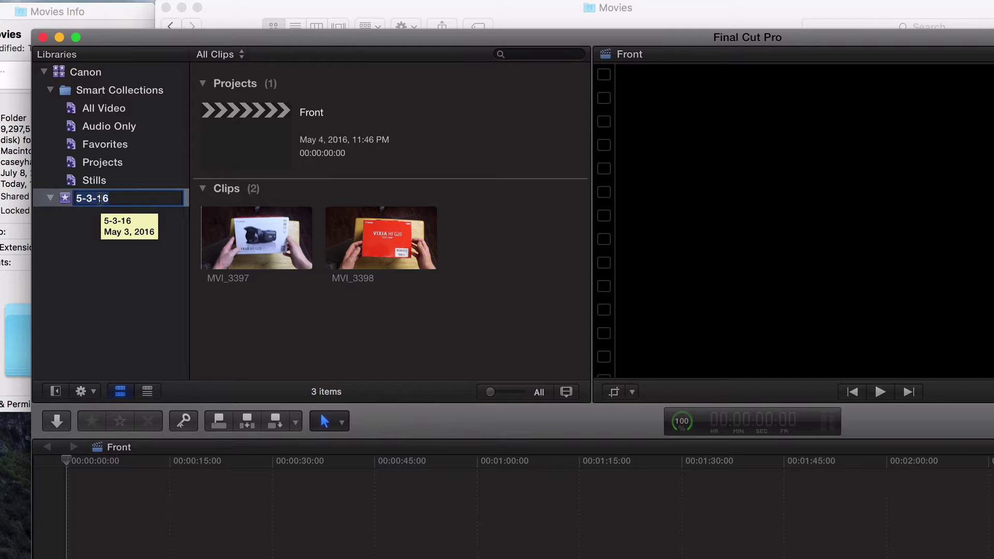
type("Front")
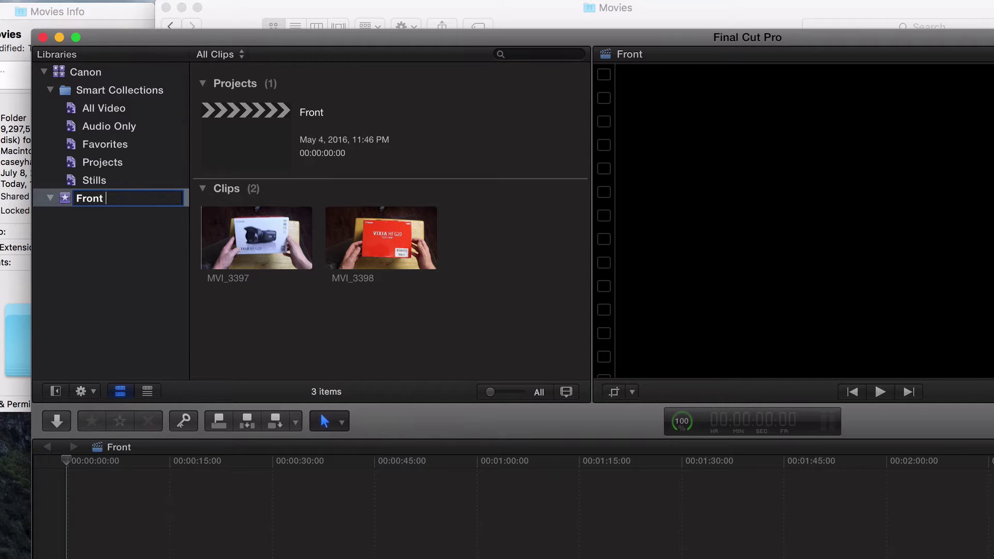
type(" and Back")
key("Return")
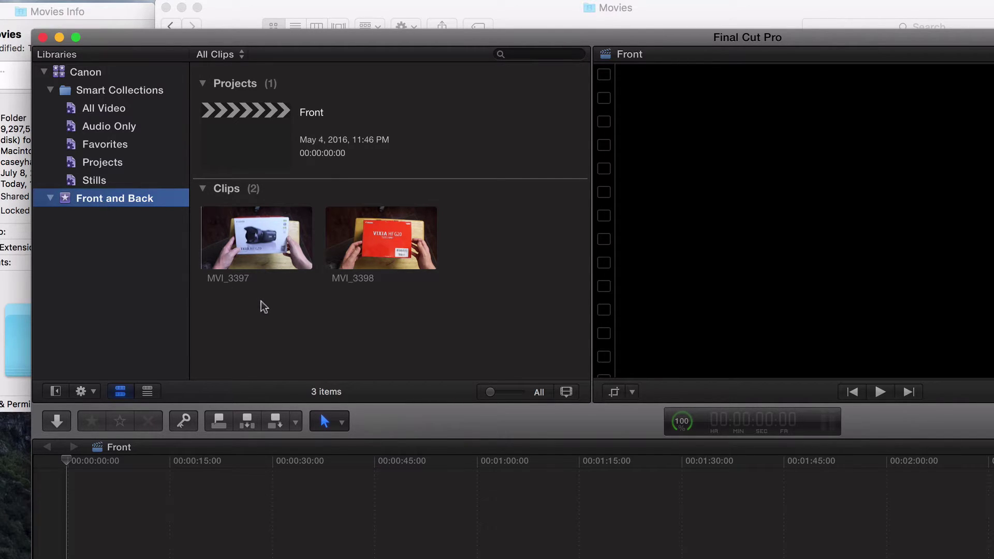
left_click(248, 246)
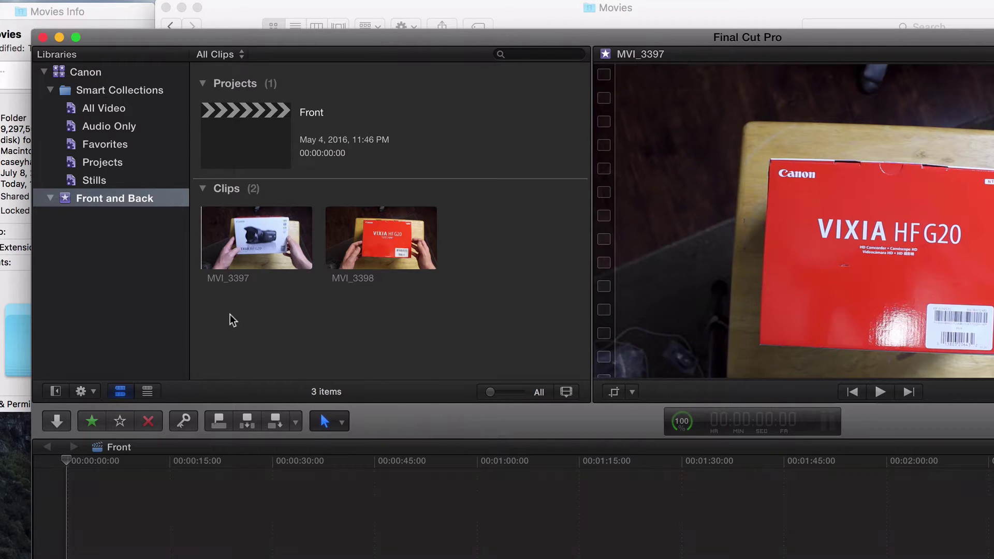
Add MVI_3397 then MVI_3398 to the Front timeline and play it back.
left_click(232, 276)
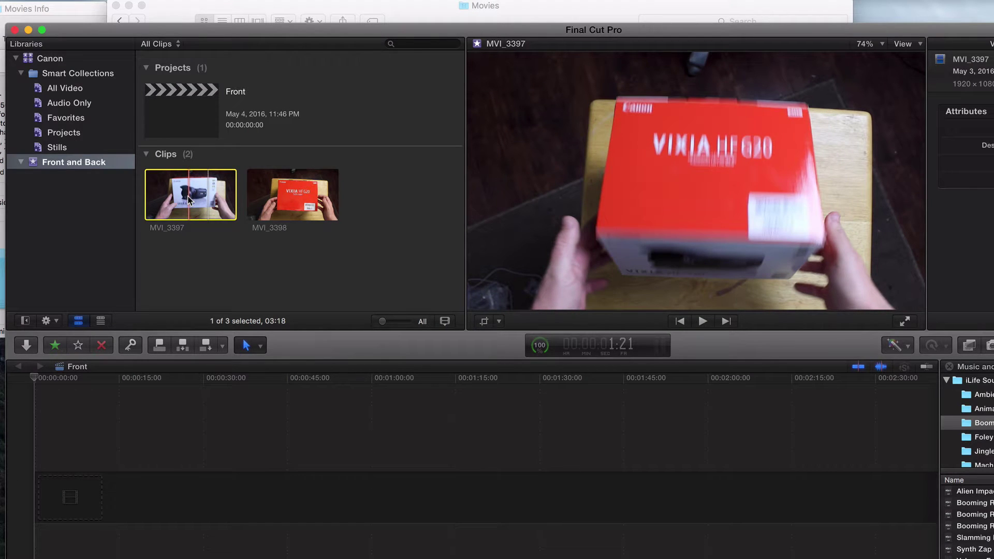
left_click_drag(187, 200, 50, 501)
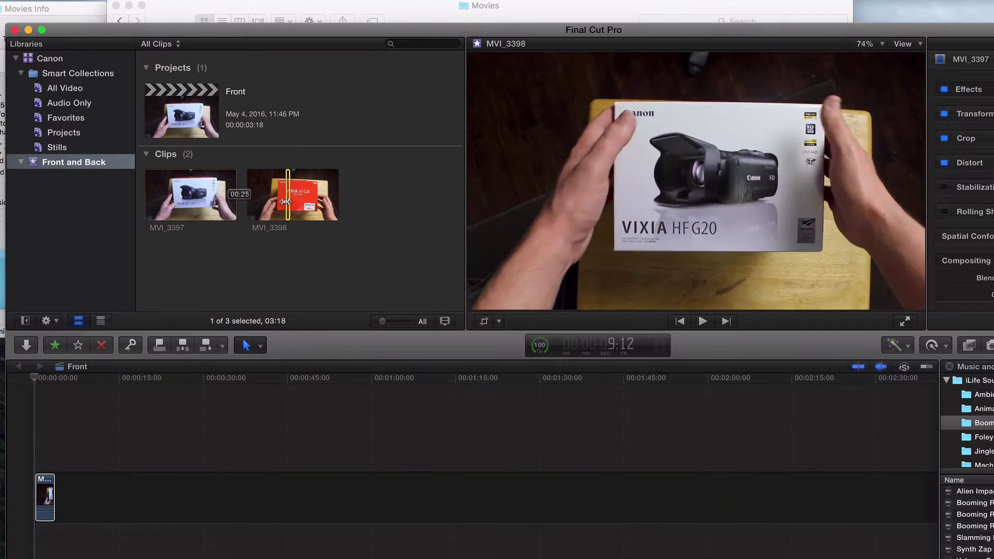
left_click_drag(356, 198, 284, 199)
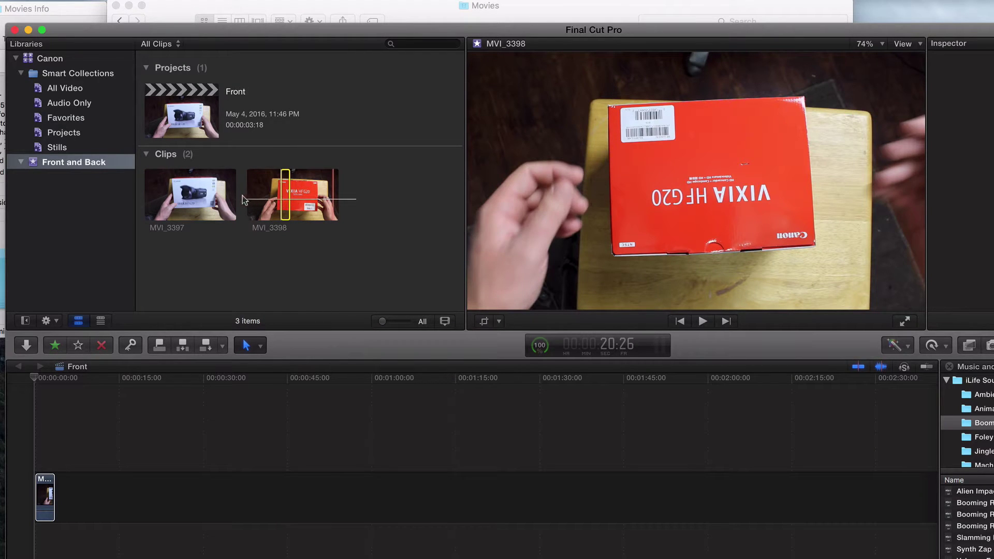
left_click(245, 197)
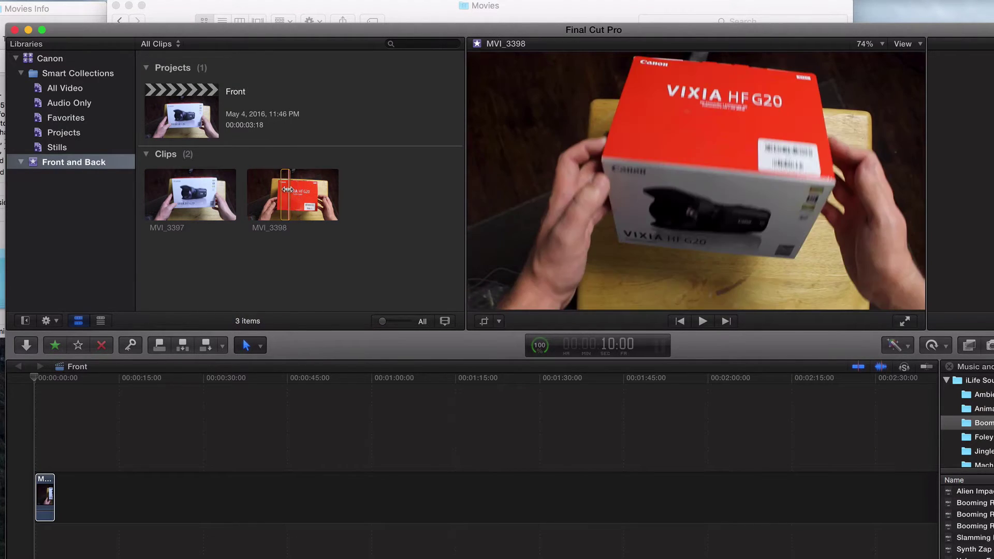
mouse_move(286, 188)
left_mouse_down()
mouse_move(337, 192)
mouse_move(299, 191)
left_mouse_up()
left_click(276, 202)
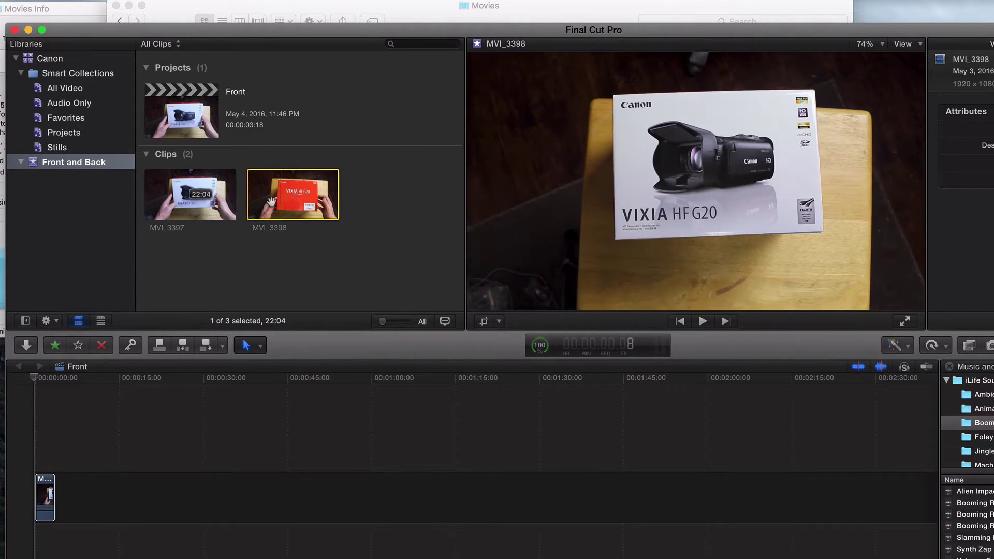
left_click_drag(276, 202, 54, 500)
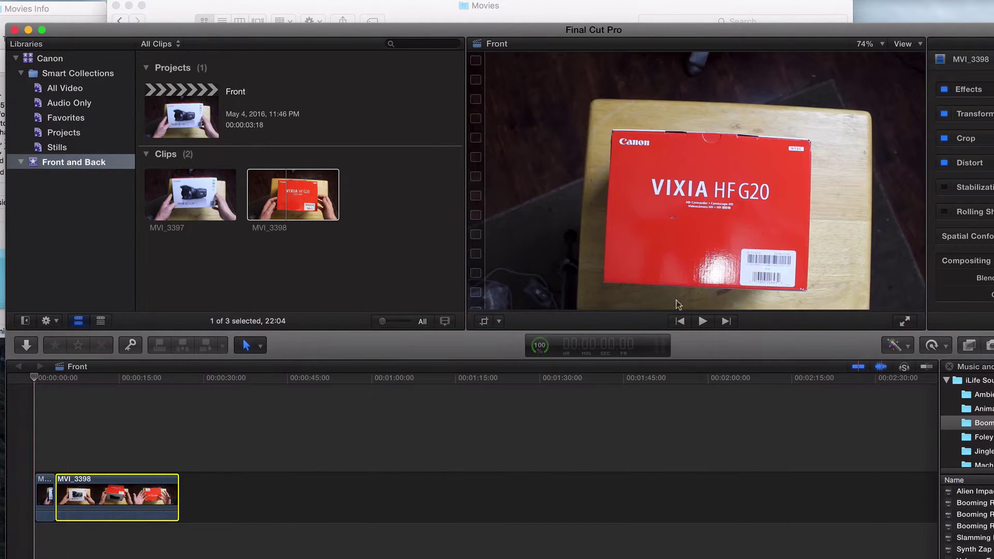
left_click(700, 321)
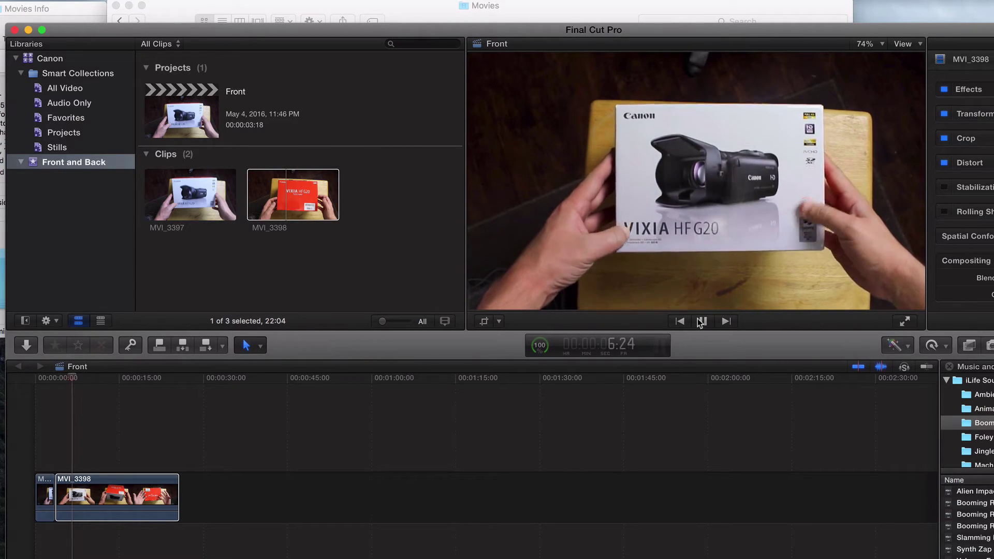
left_click(702, 321)
left_click(181, 112)
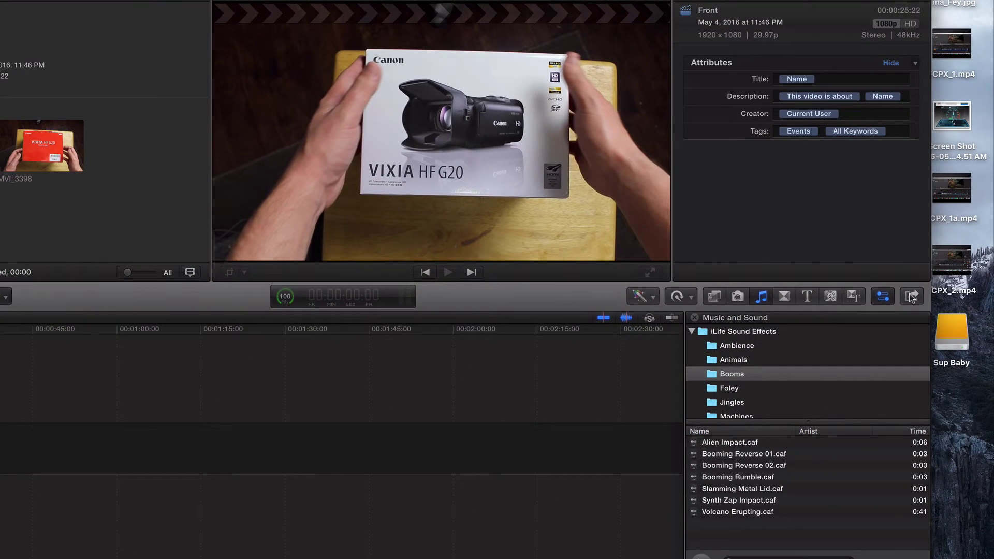
left_click(910, 297)
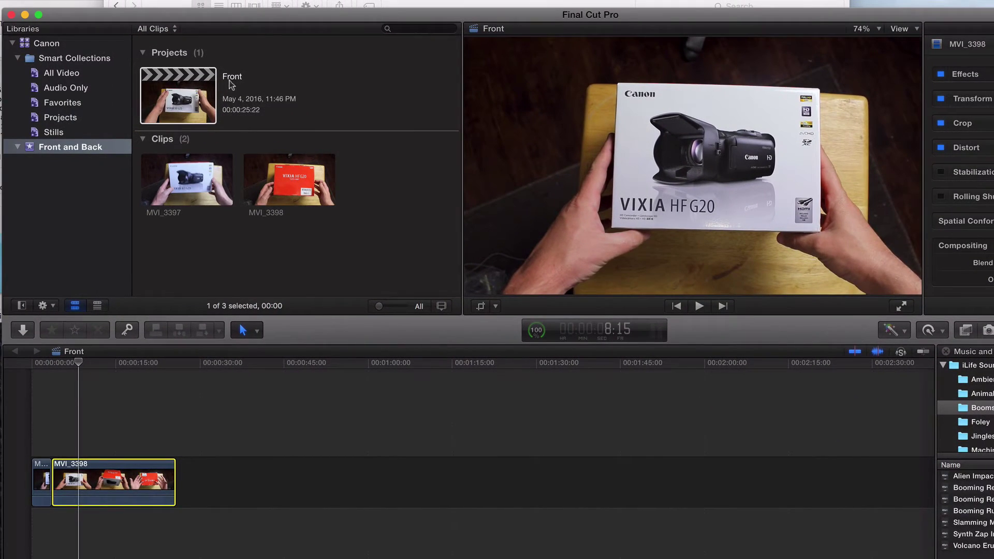
key("super+1")
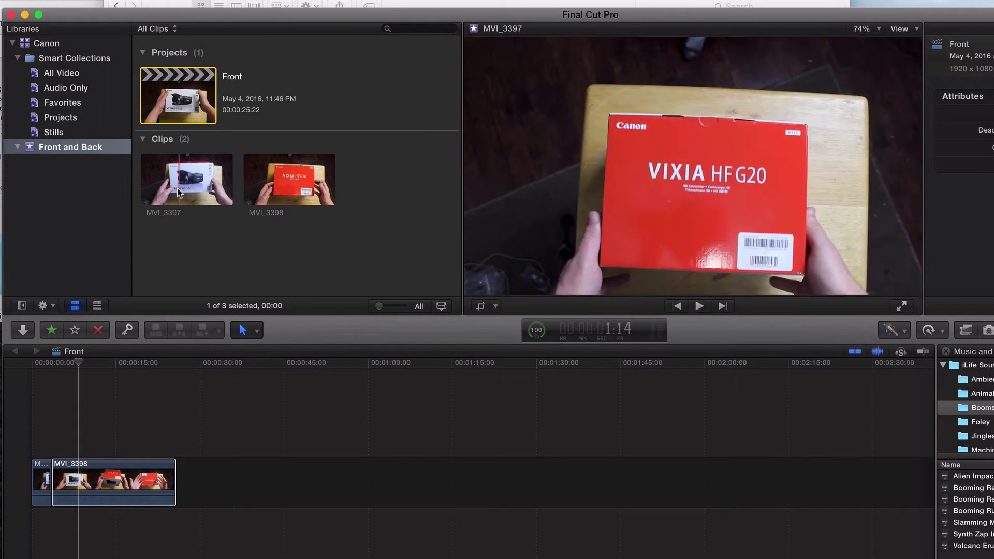
left_click(212, 252)
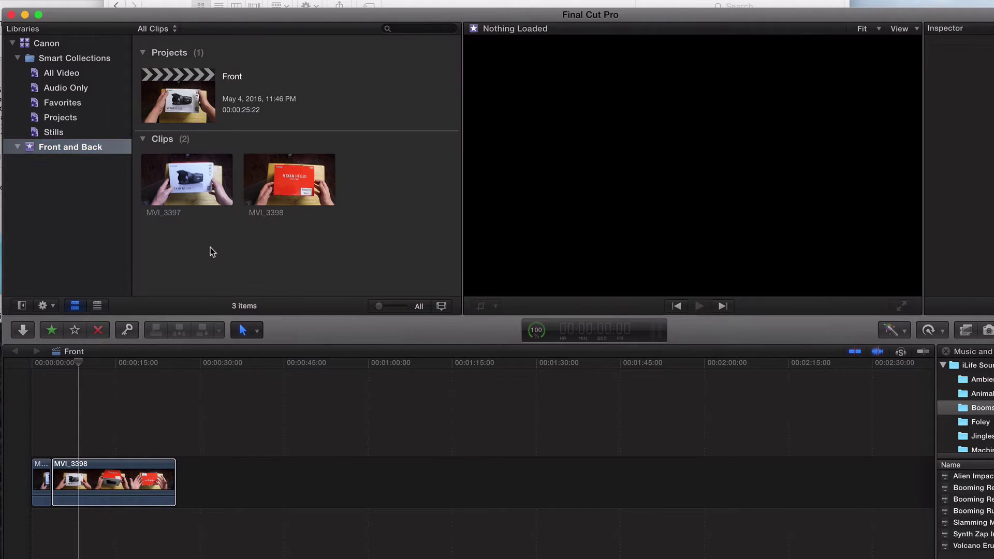
Import Bio_long_intro.mp4 from the Sup Baby elgato folder into the Front and Back event.
left_click(22, 331)
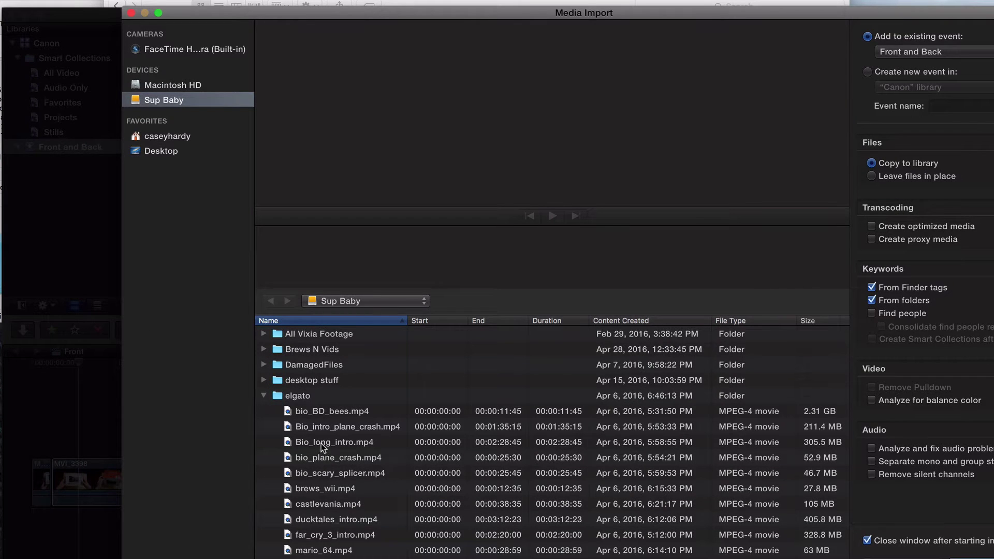
left_click(321, 443)
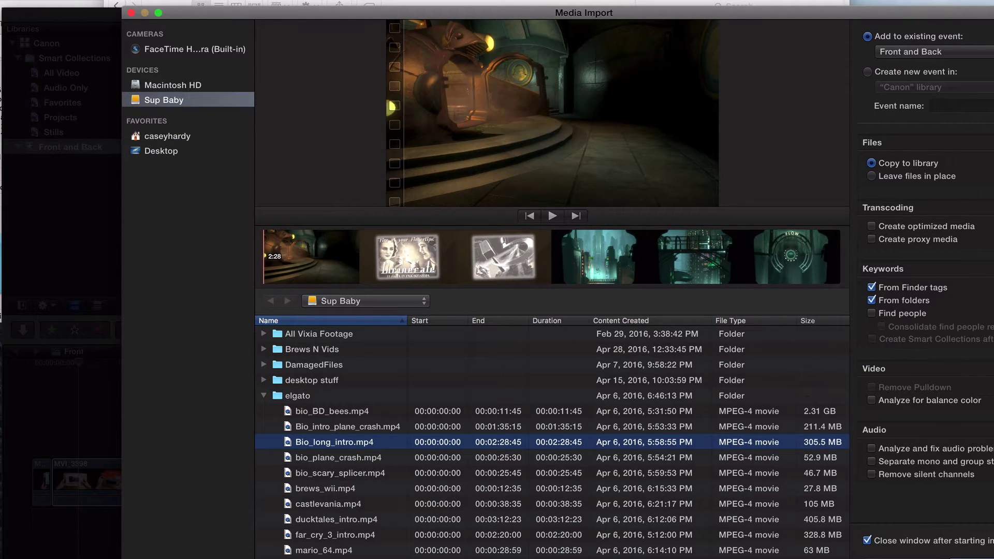
key("Return")
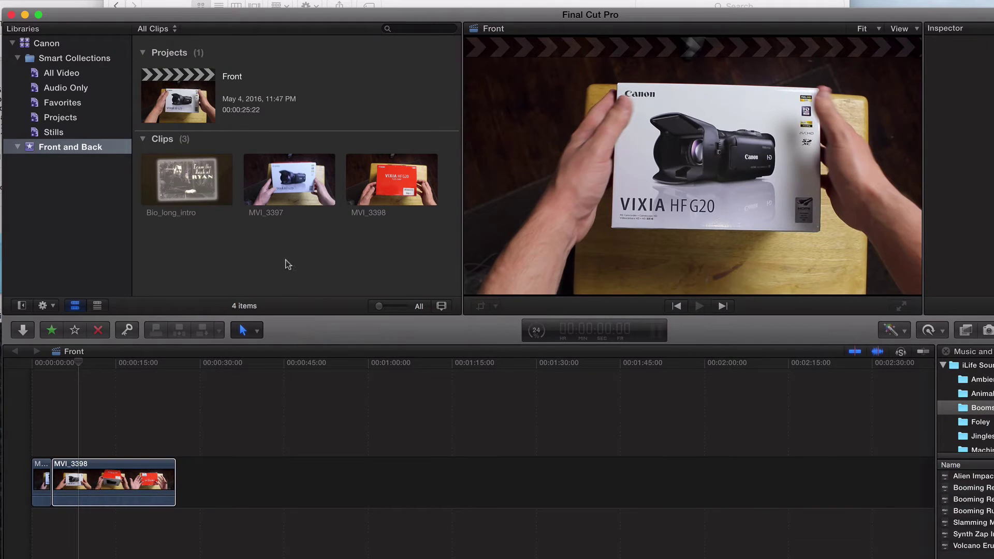
Create a new project named 'Backside' in the Front and Back event.
left_click(168, 92)
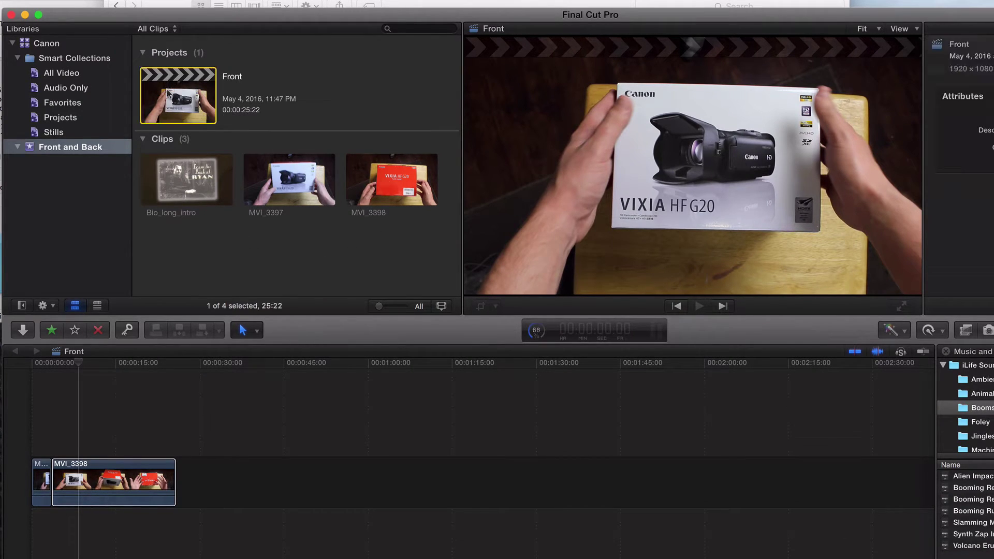
right_click(77, 149)
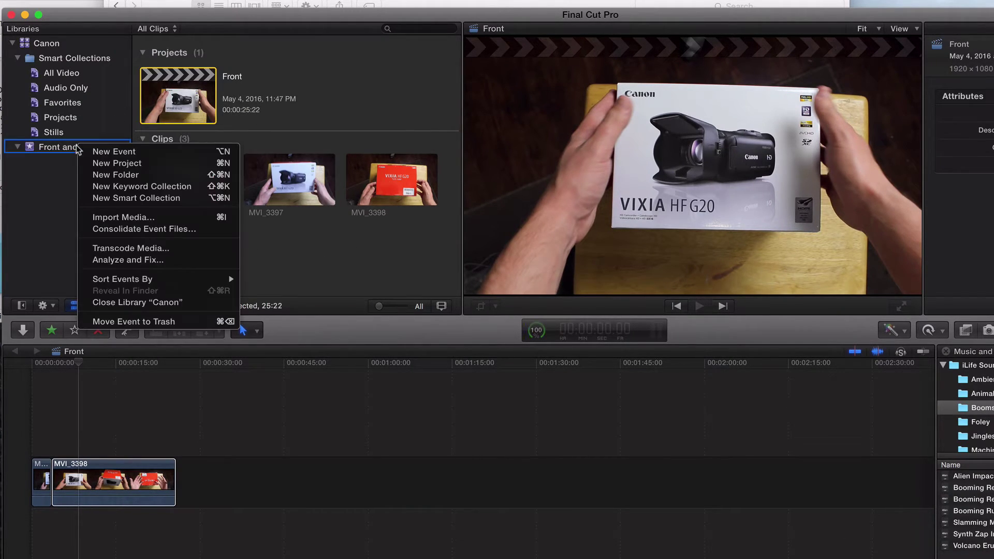
left_click(111, 163)
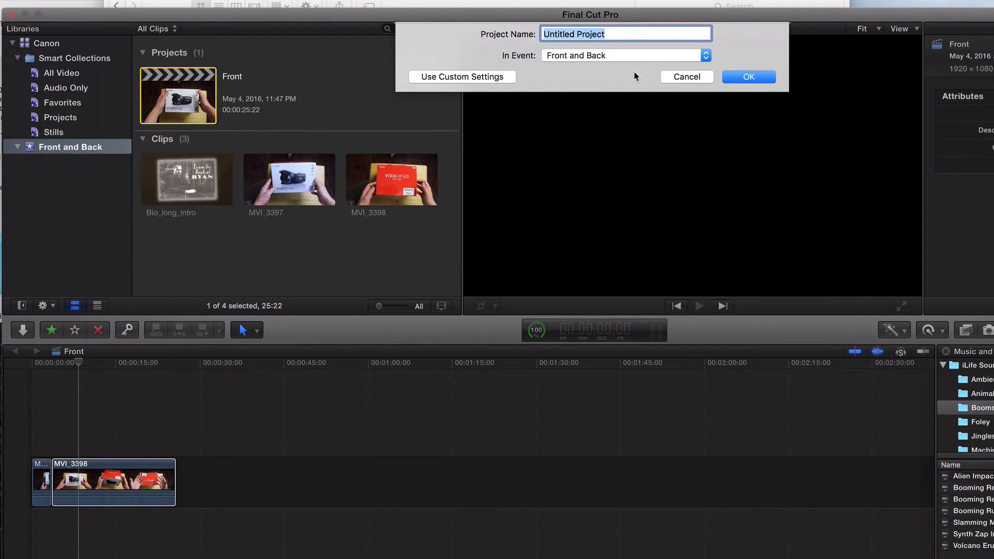
type("Backside")
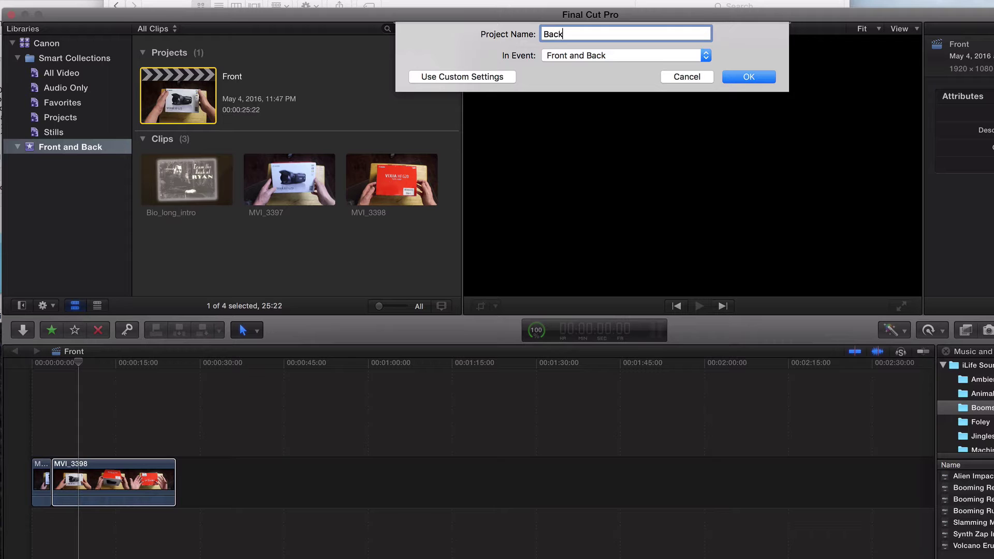
left_click(745, 78)
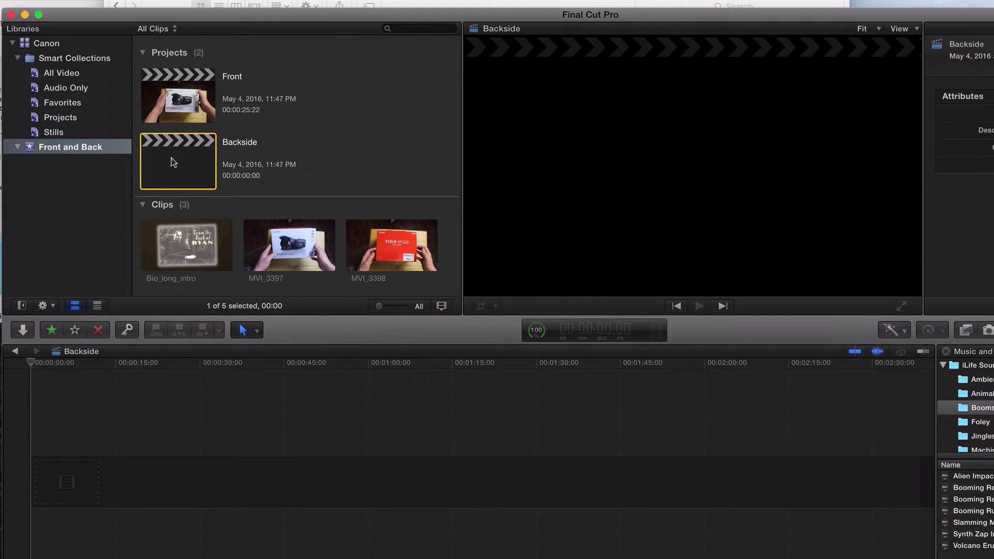
Append MVI_3397, MVI_3398 and Bio_long_intro in order to the Backside timeline.
left_click(178, 238)
left_click(274, 249)
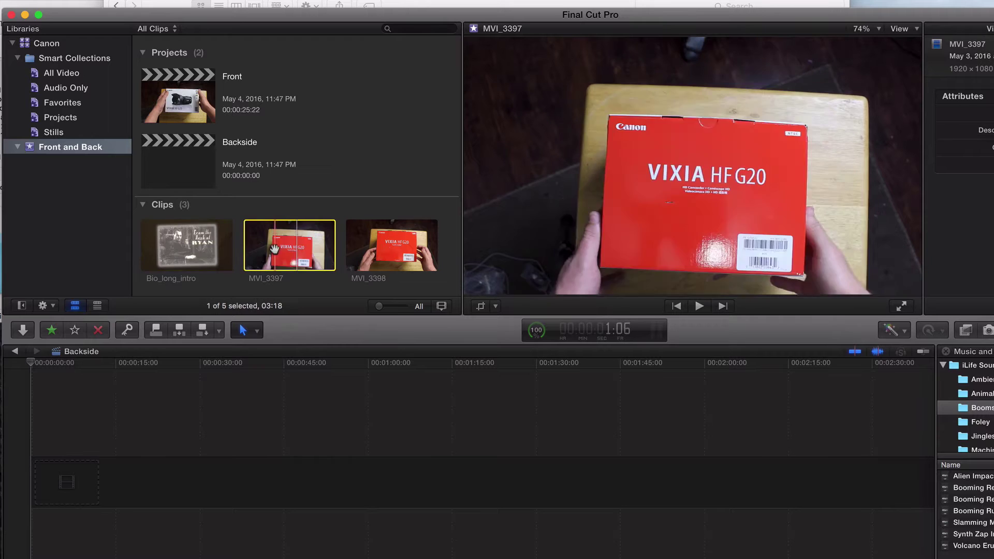
left_click_drag(274, 249, 42, 476)
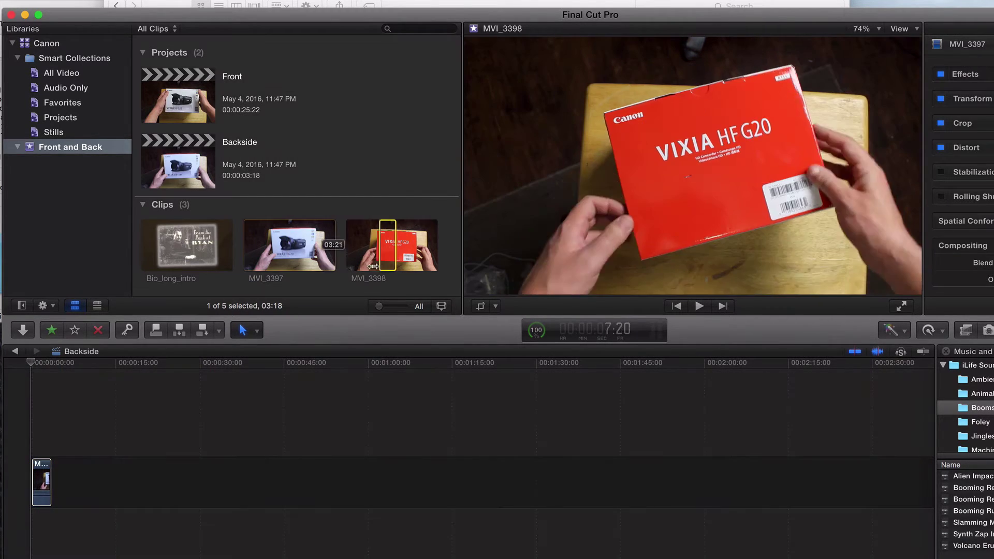
left_click(371, 269)
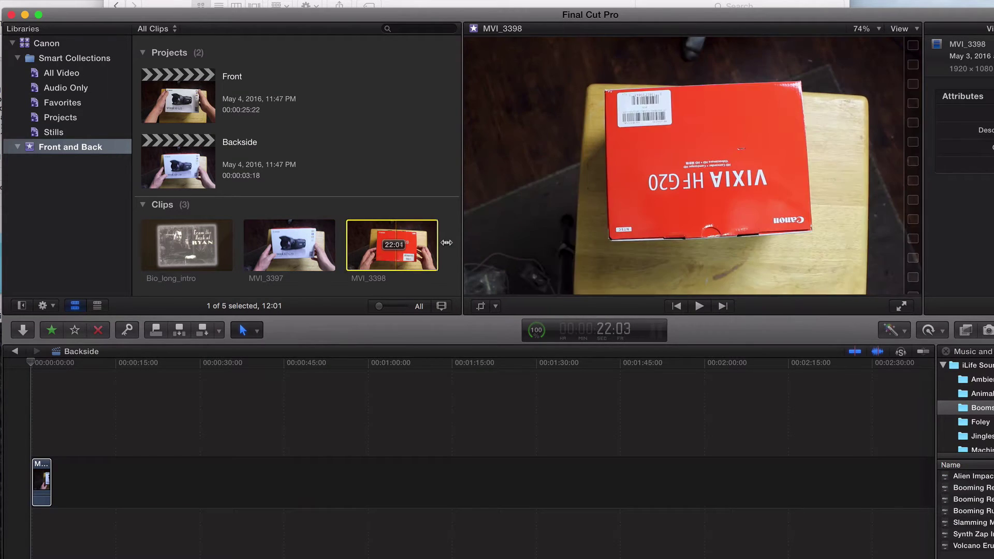
left_click_drag(378, 269, 66, 477)
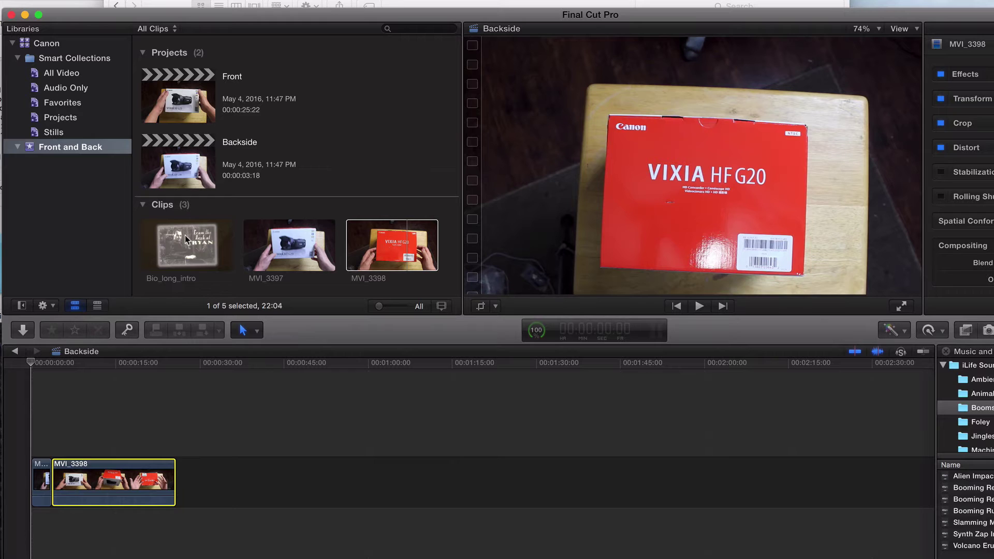
left_click(185, 240)
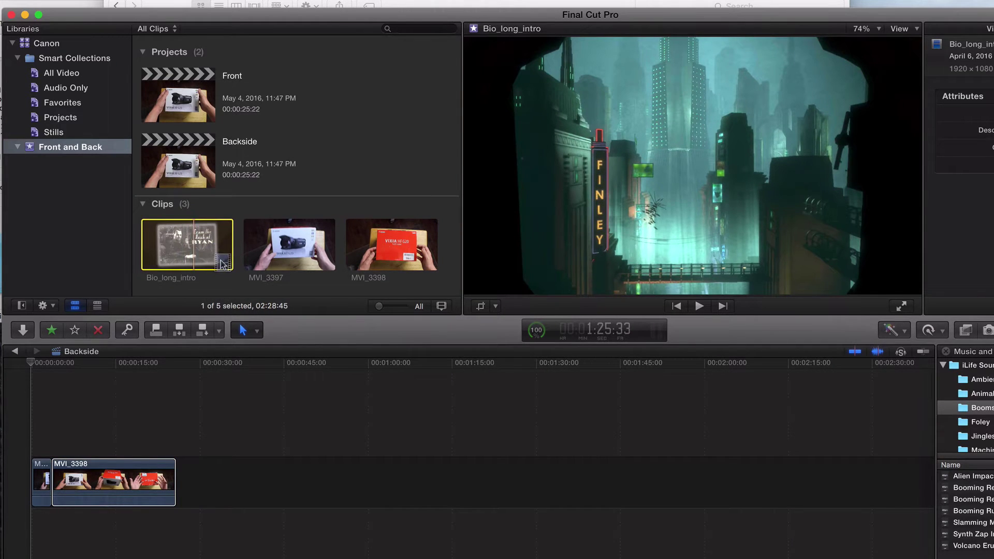
left_click_drag(222, 268, 191, 474)
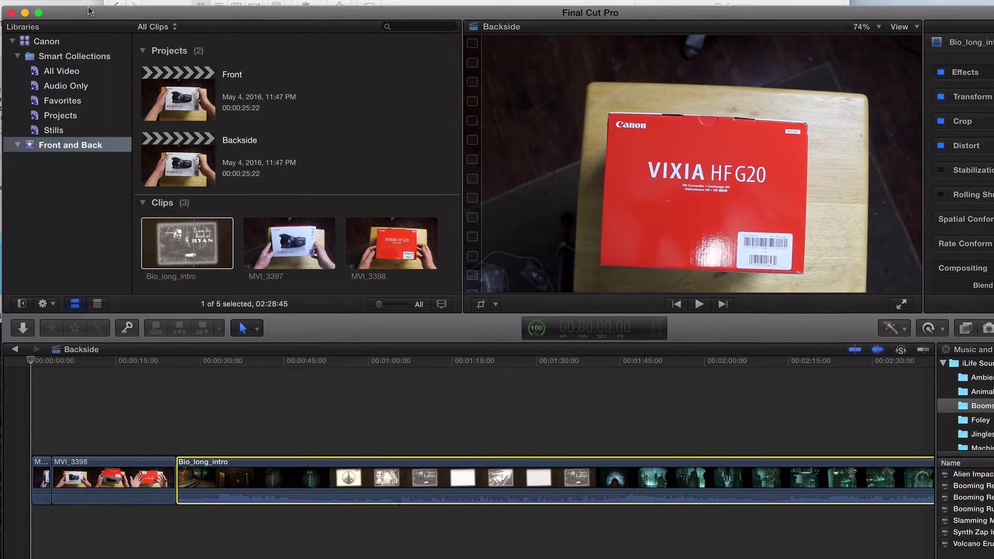
left_click(76, 148)
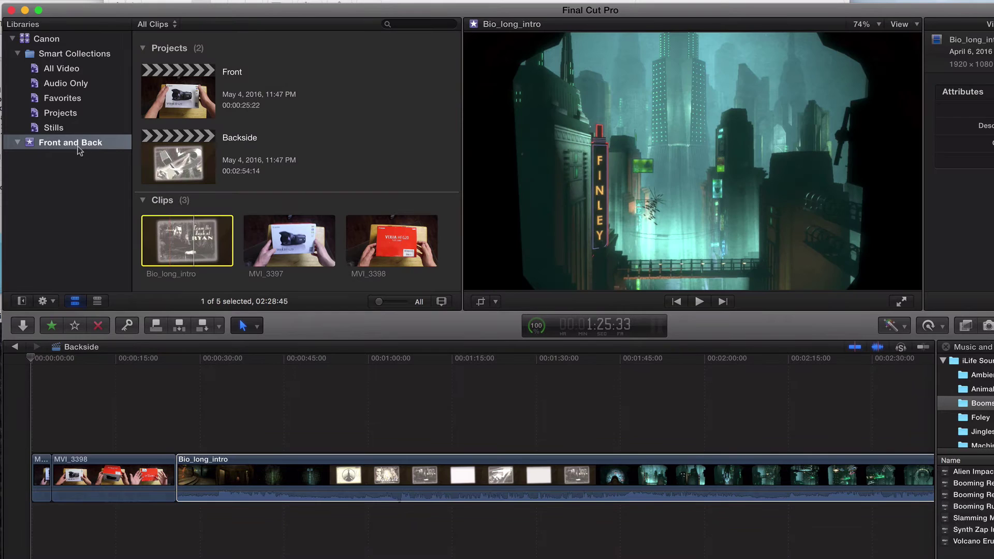
scroll(241, 191, "down", 1)
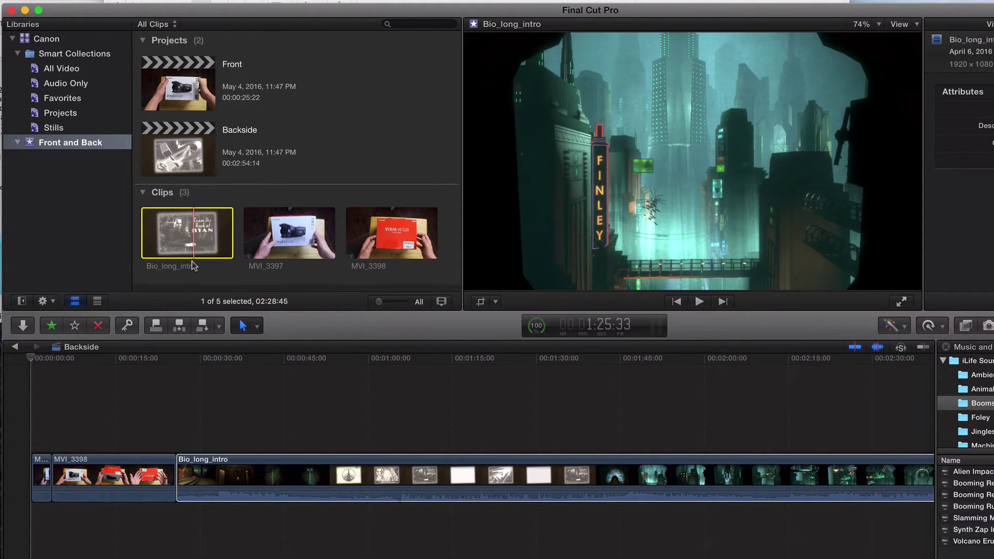
Import the Sup Baby clips from bio_BD_bees.mp4 through My Video.mp4 into Front and Back.
left_click(22, 326)
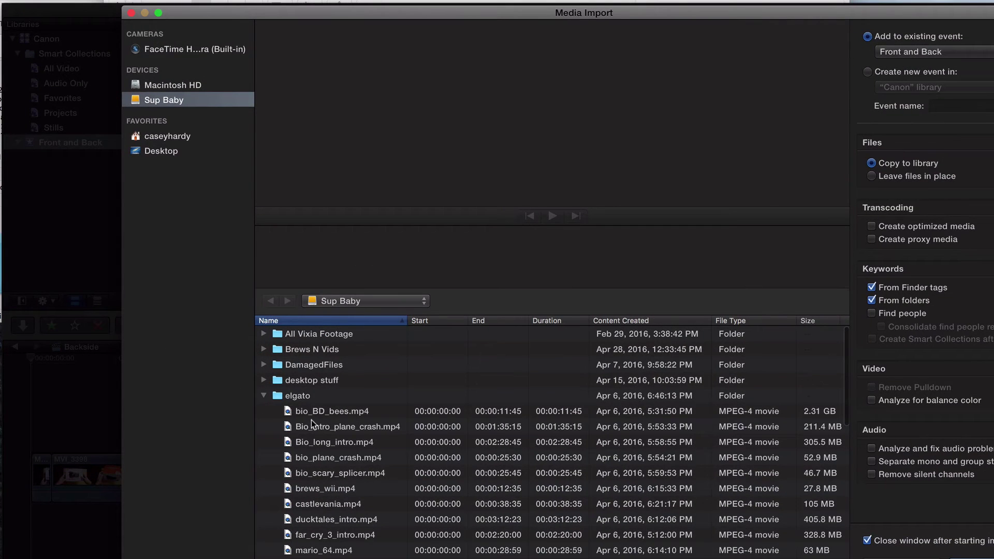
left_click(309, 410)
scroll(309, 408, "down", 10)
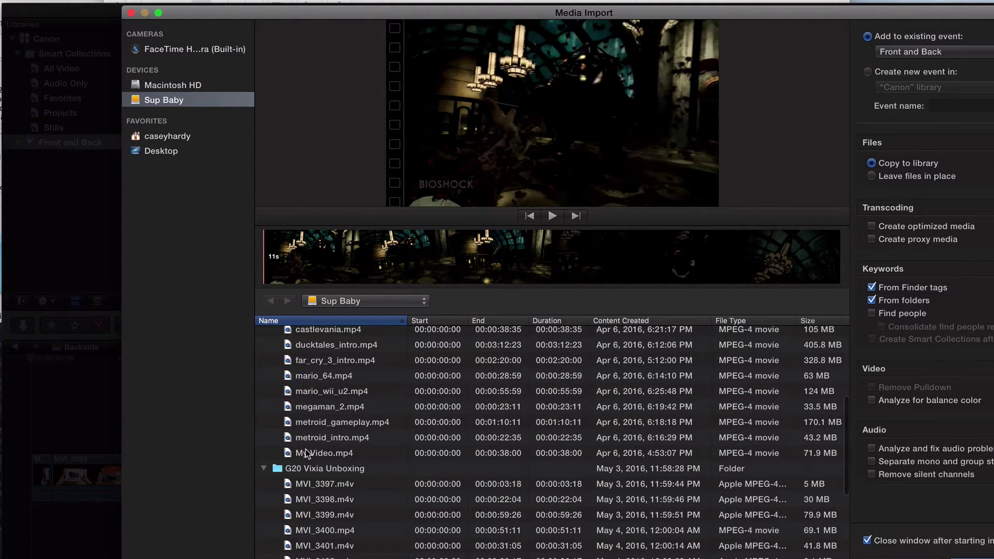
left_click(304, 450, "shift")
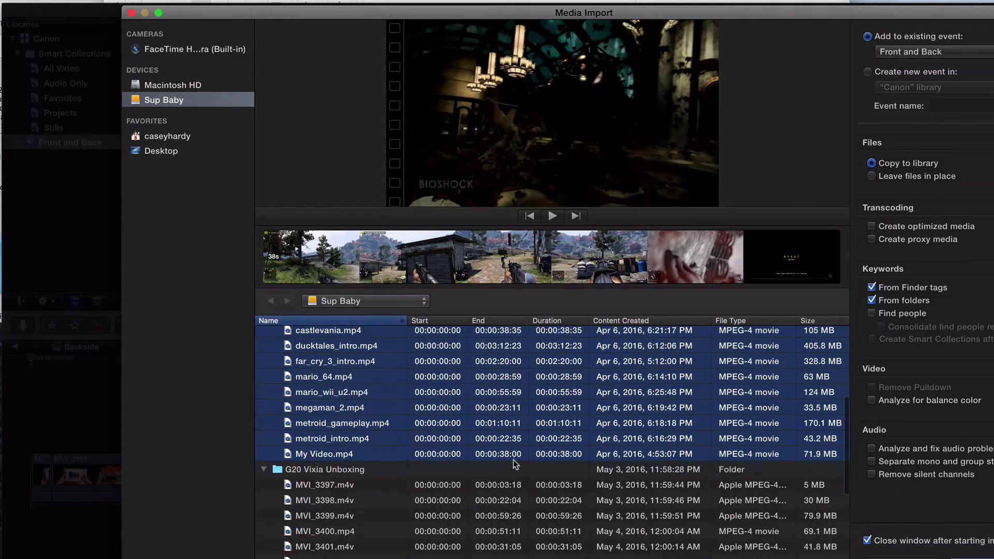
key("Return")
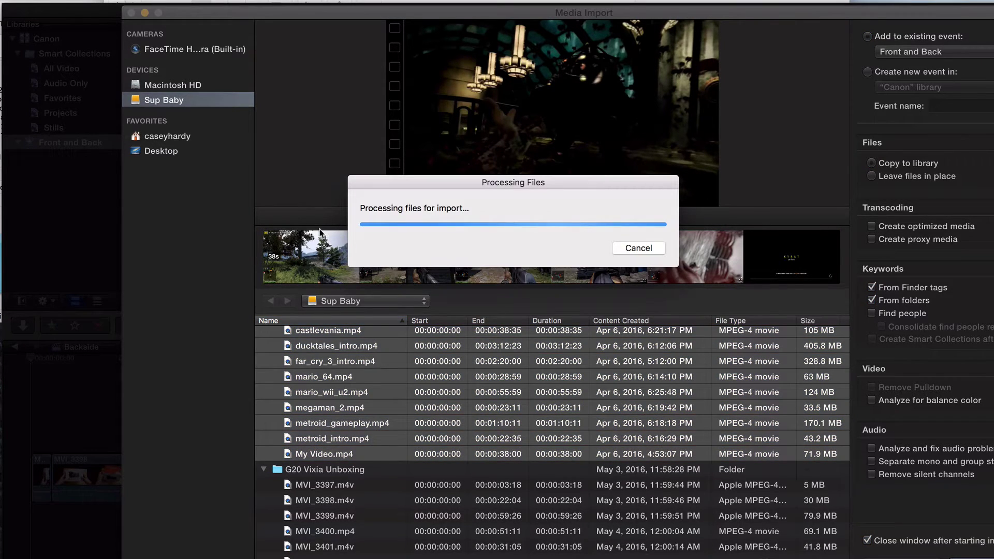
Scroll through the browser to check the newly imported clips.
scroll(250, 229, "down", 5)
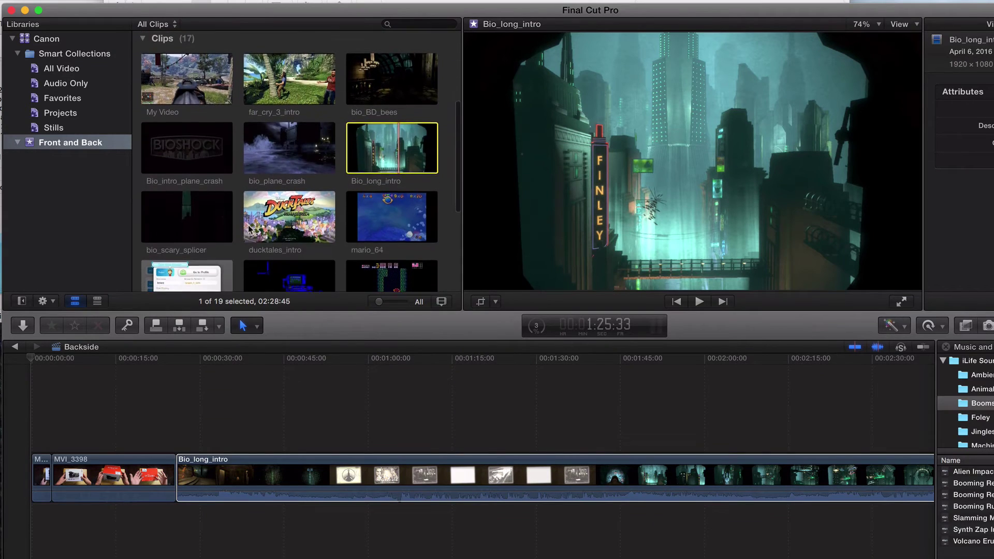
scroll(250, 225, "down", 3)
scroll(254, 226, "up", 7)
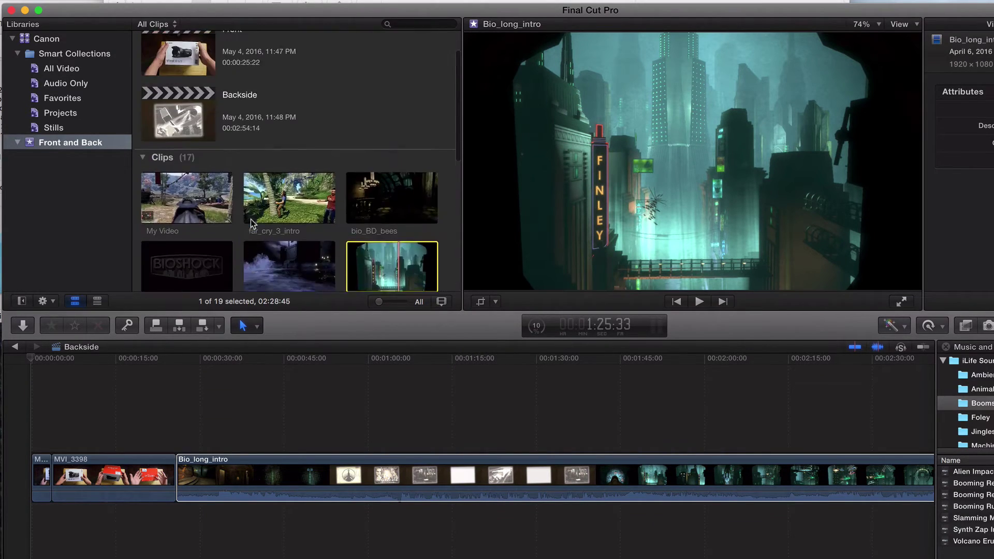
scroll(253, 219, "down", 6)
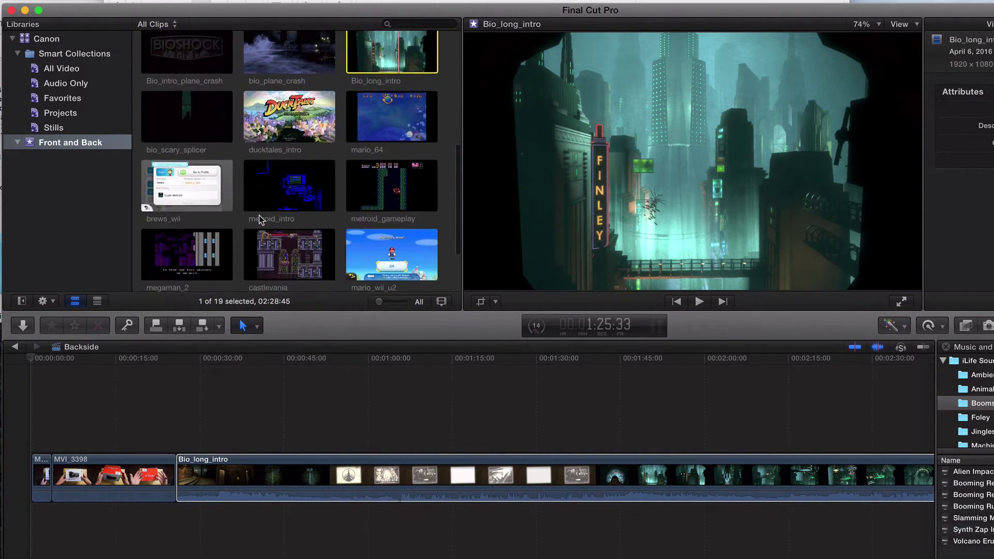
scroll(259, 215, "down", 2)
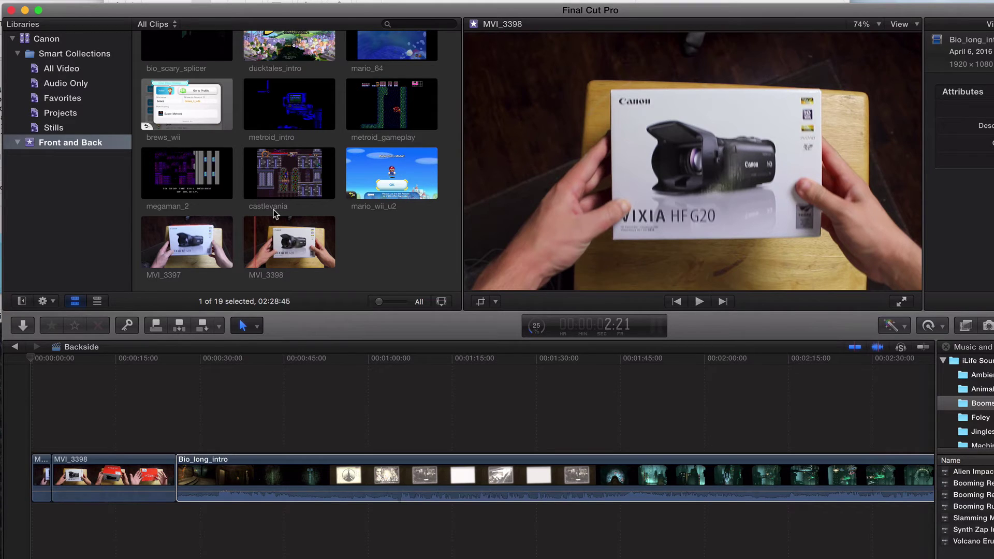
scroll(269, 207, "up", 10)
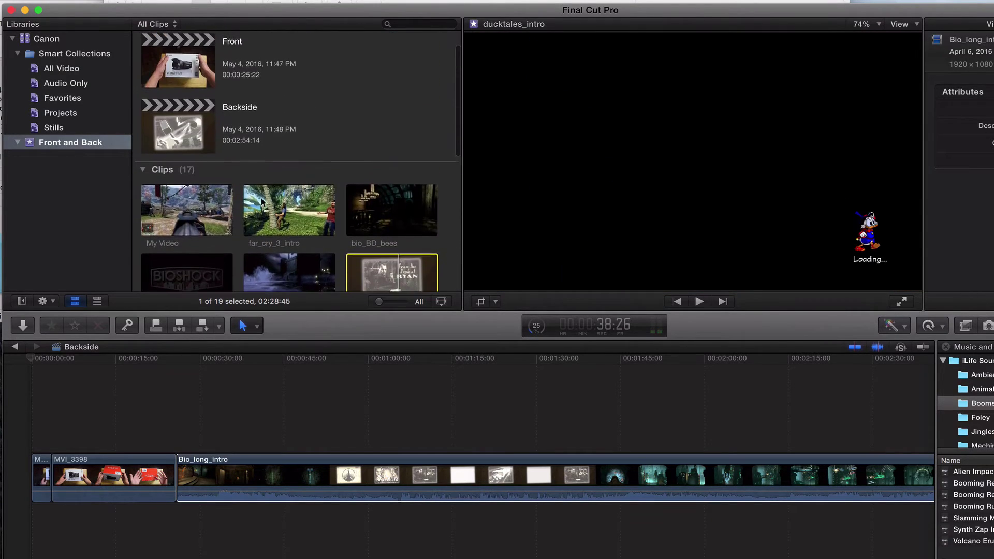
scroll(258, 203, "down", 4)
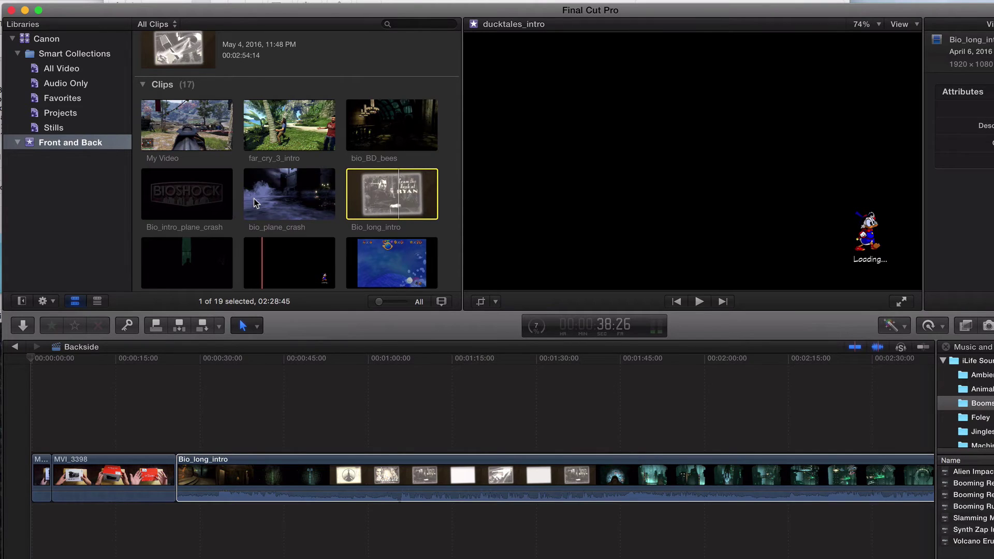
scroll(261, 200, "up", 6)
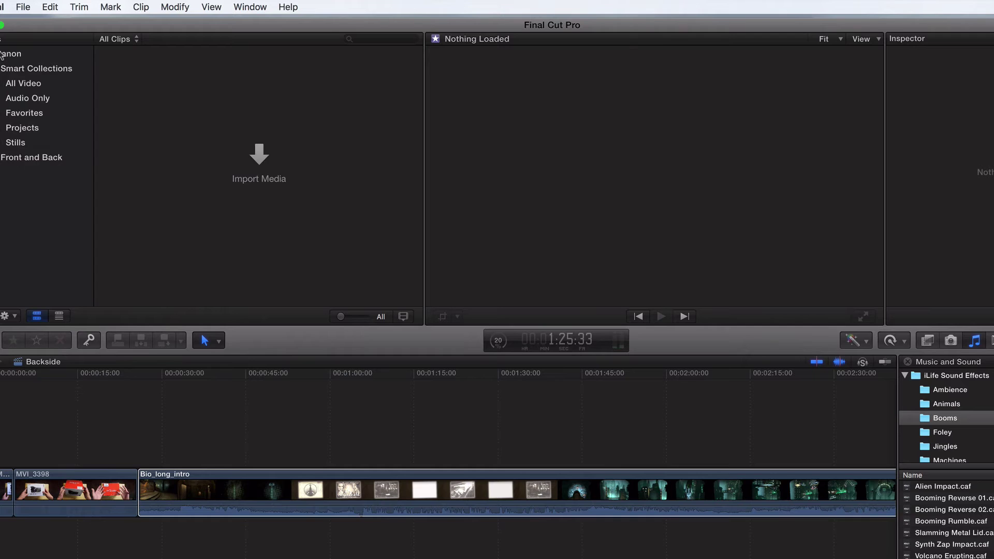
Create a new library saved as 'Rolling', then collapse the Canon library and select Rolling's 5-4-16 event.
left_click(23, 7)
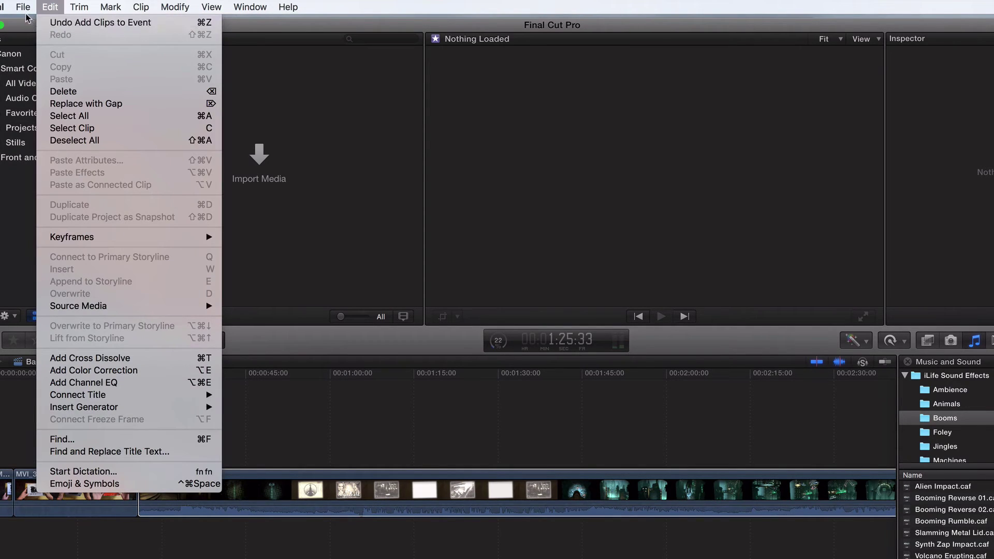
mouse_move(24, 24)
left_click(209, 49)
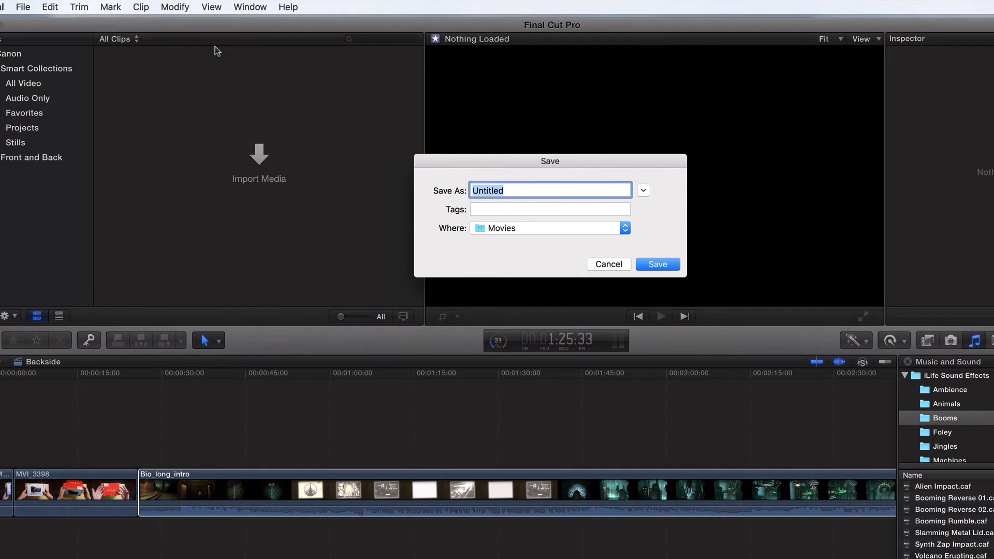
type("Rolling")
left_click(658, 264)
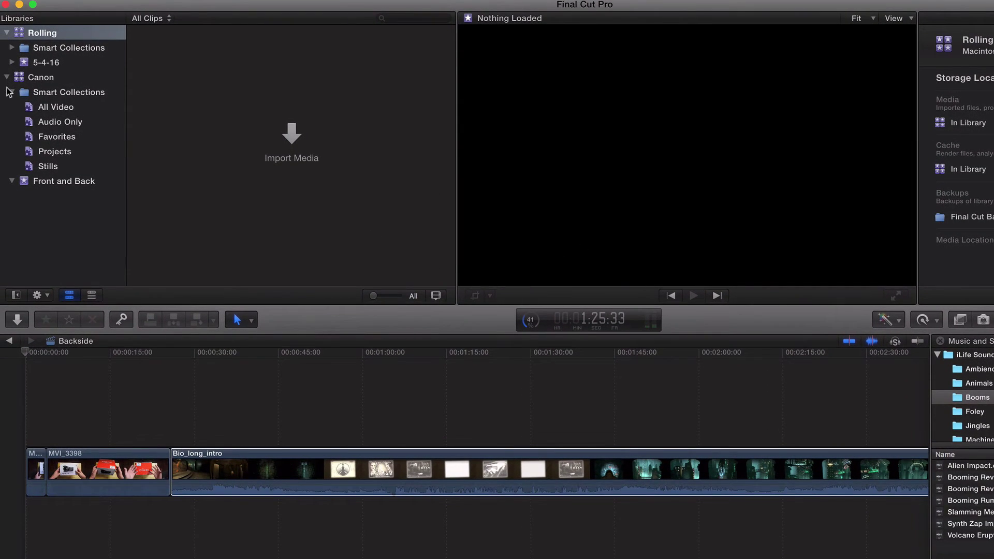
left_click(7, 77)
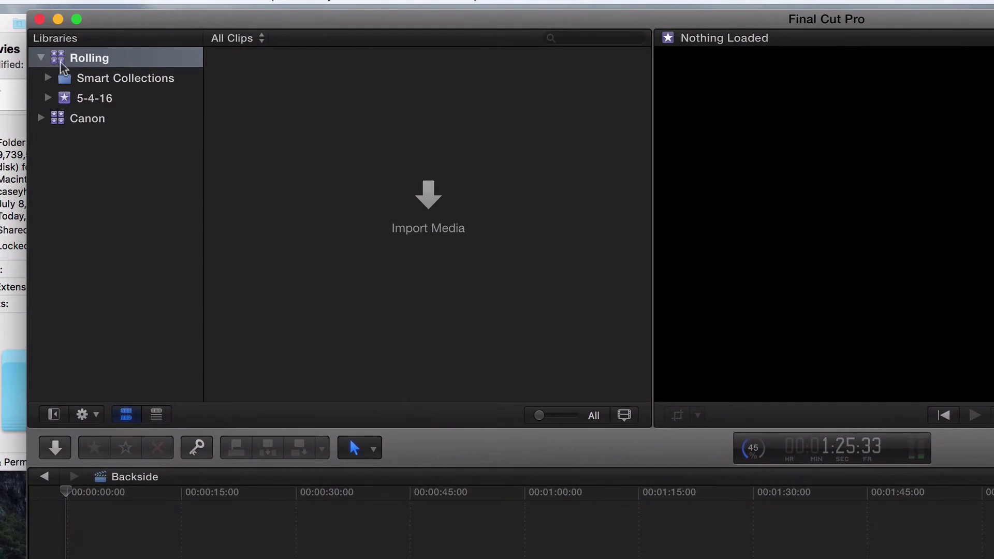
left_click(93, 101)
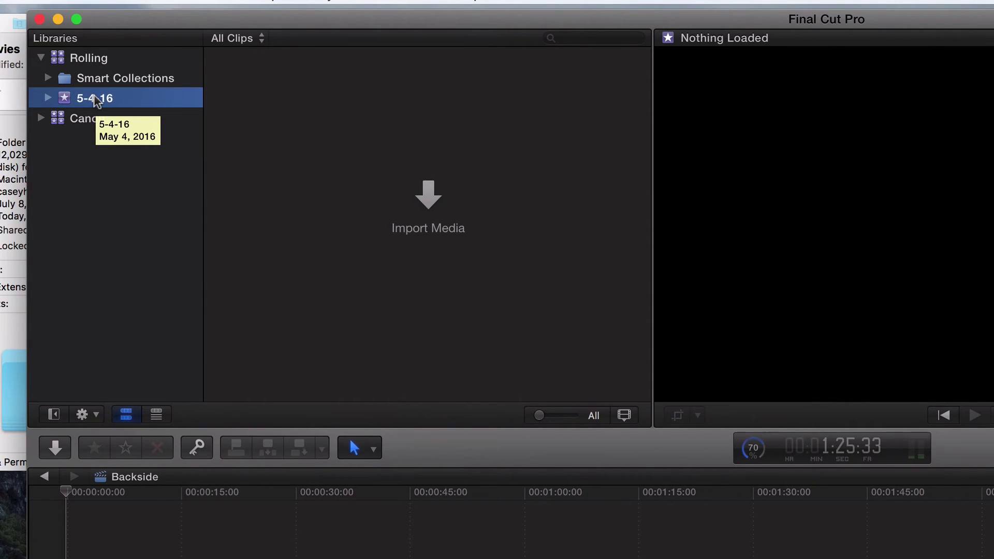
Add a new event named 'Vanilla' to the Rolling library.
right_click(97, 99)
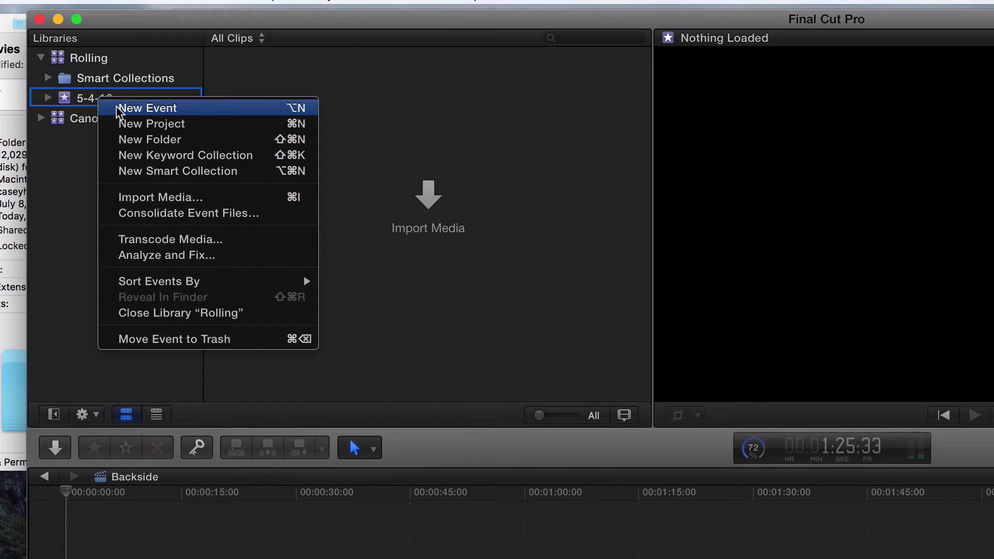
left_click(118, 108)
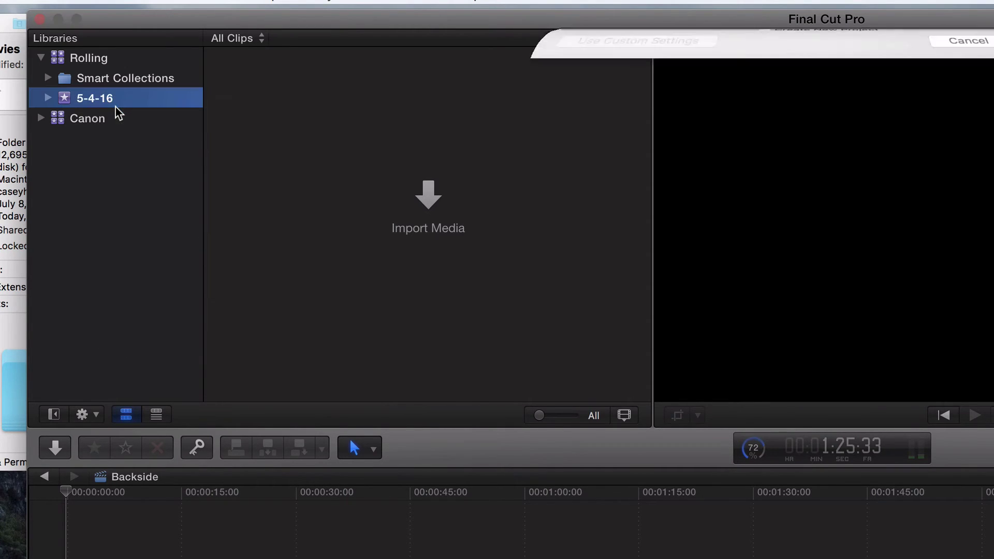
type("Vanilla")
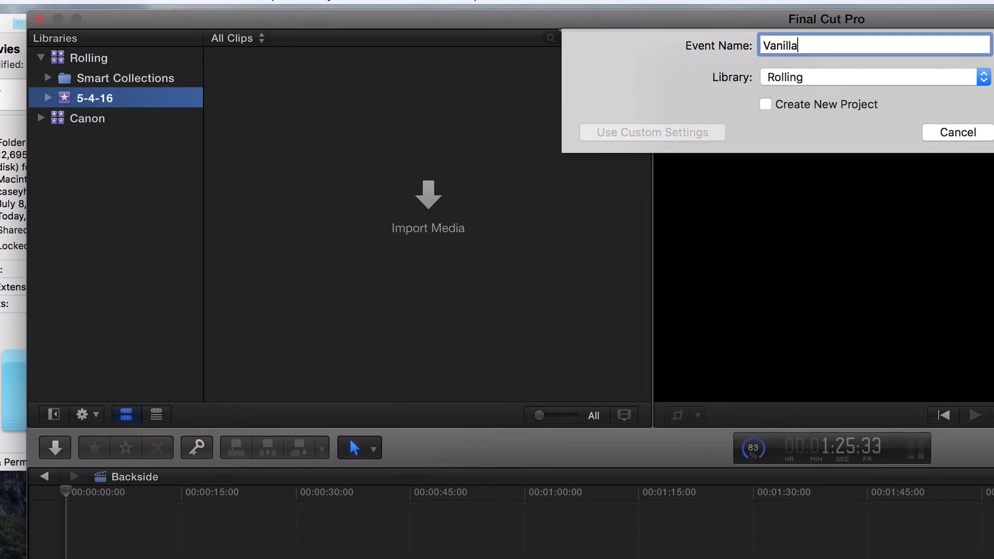
key("Return")
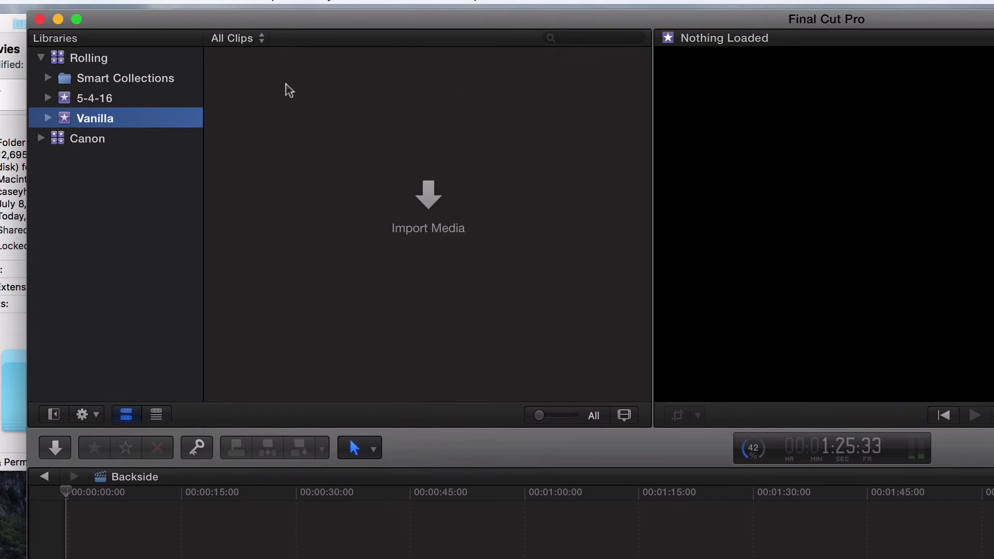
Rename the 5-4-16 event to 'Bruno'.
left_click(93, 97)
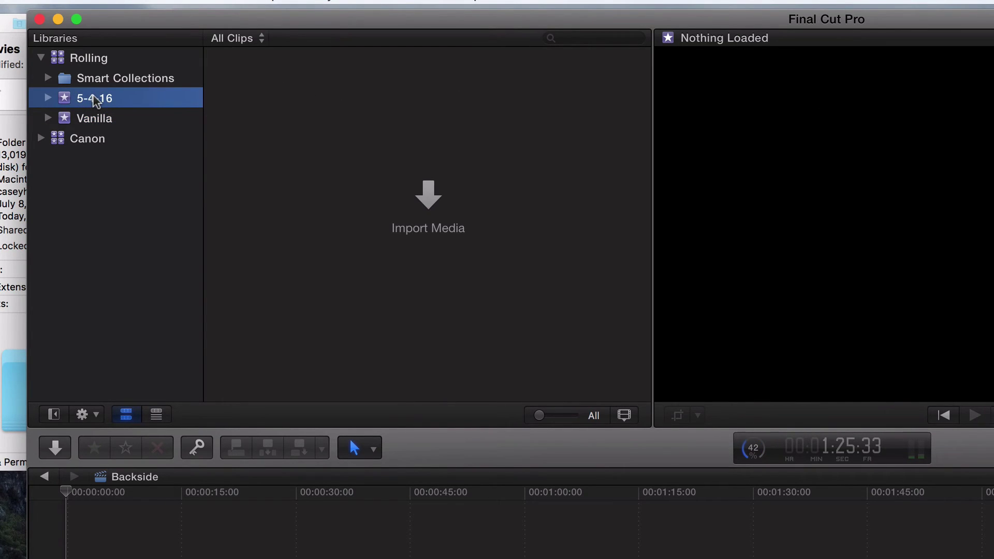
left_click(98, 103)
type("Bruno")
left_click(119, 118)
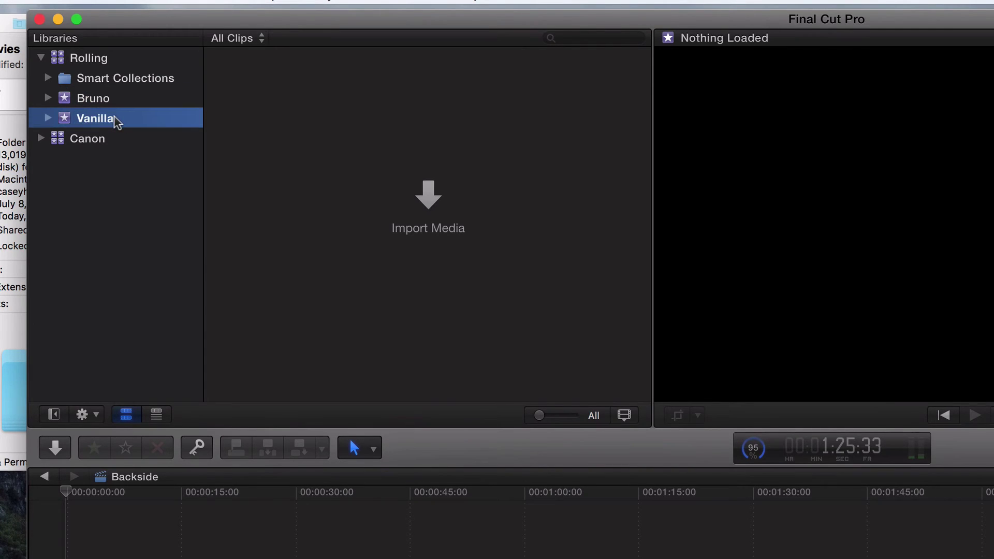
Add another new event named 'Lady Gaga' to the Rolling library.
right_click(120, 116)
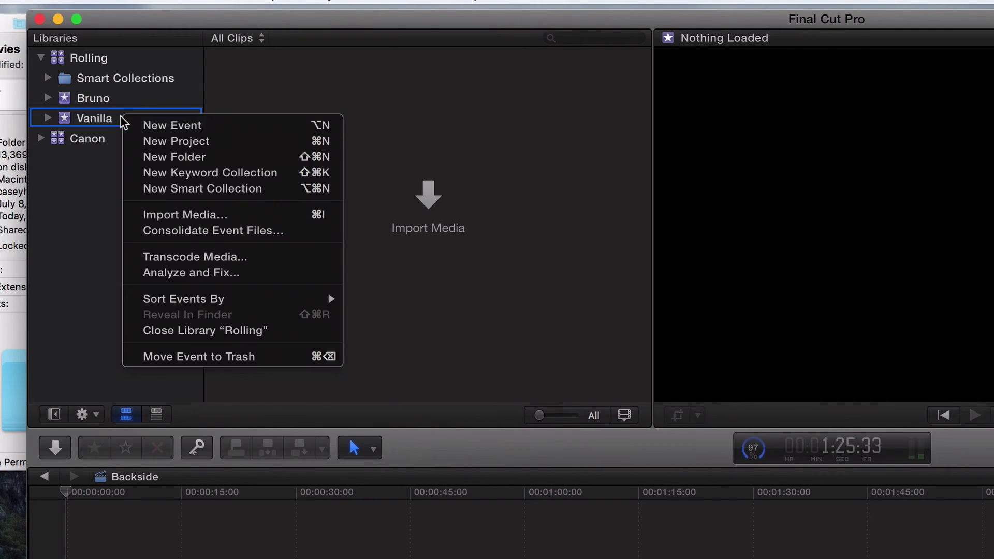
left_click(147, 125)
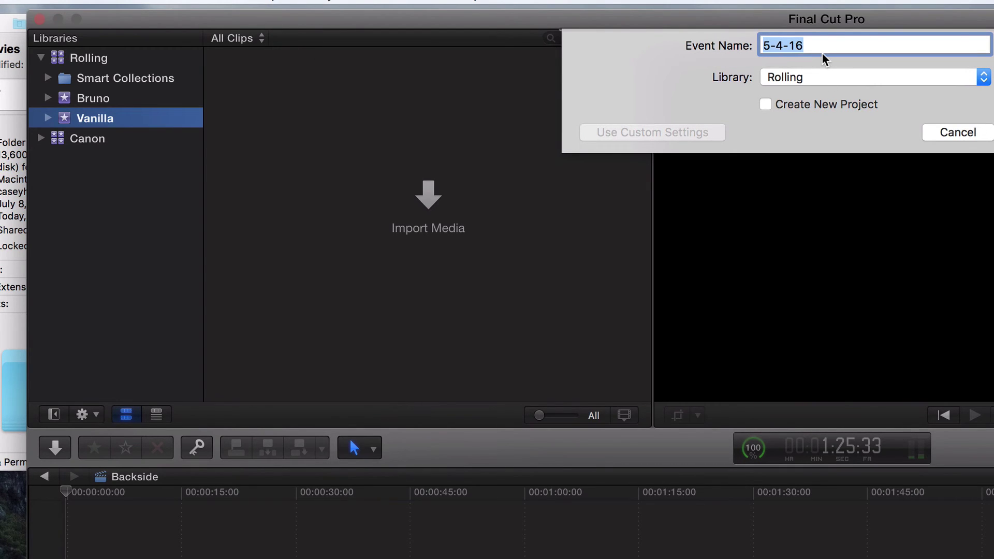
type("Lad")
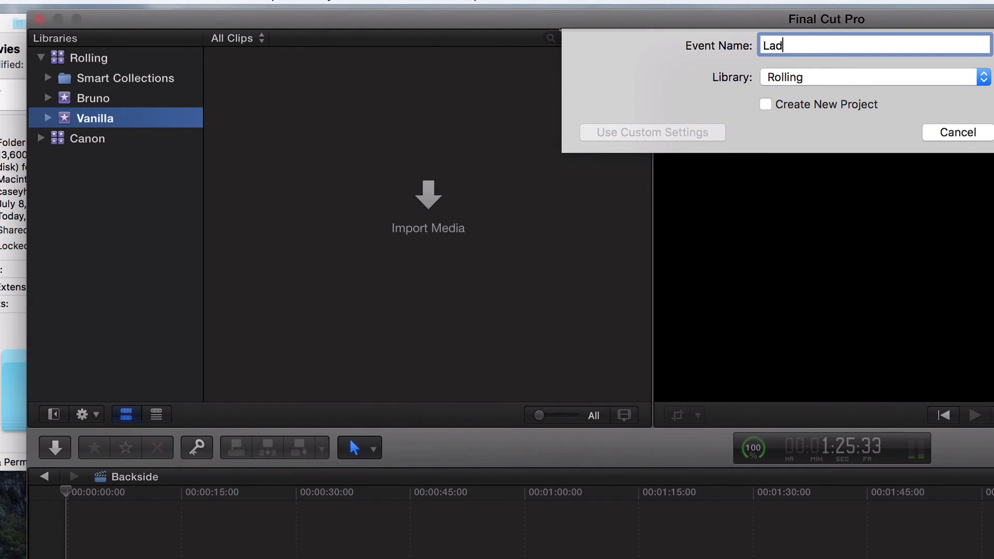
type("y Gaga")
key("Return")
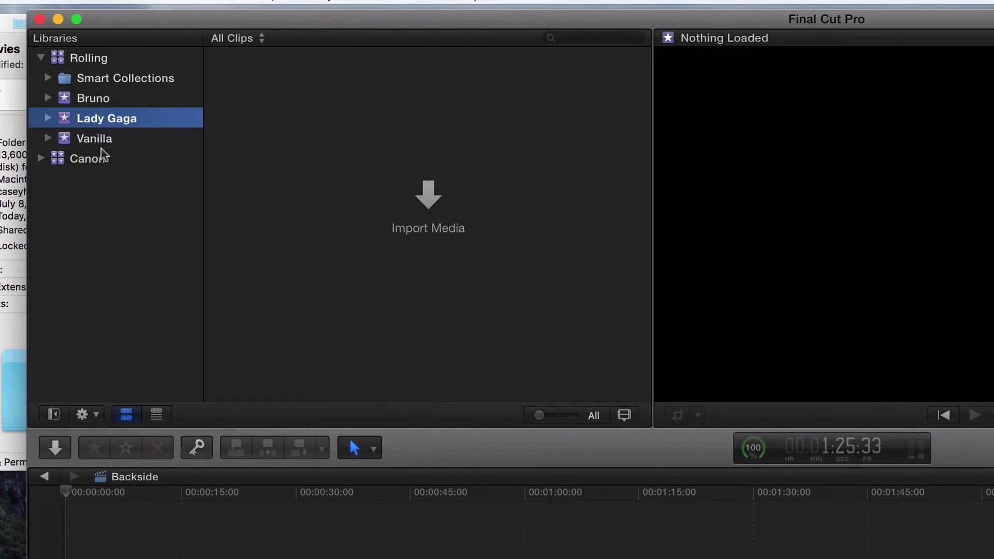
left_click(92, 140)
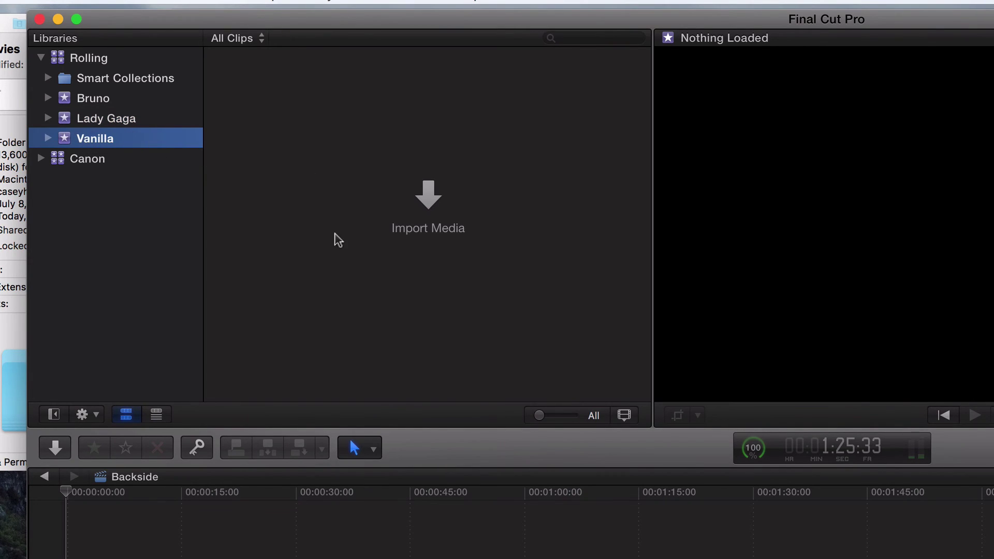
left_click(109, 120)
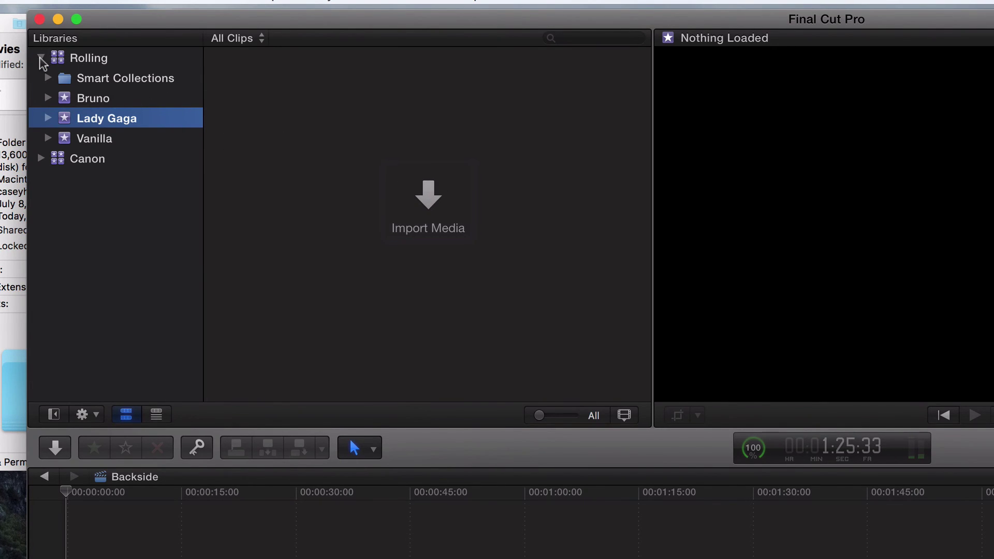
Close the Canon library from its right-click menu in the Libraries sidebar.
left_click(86, 160)
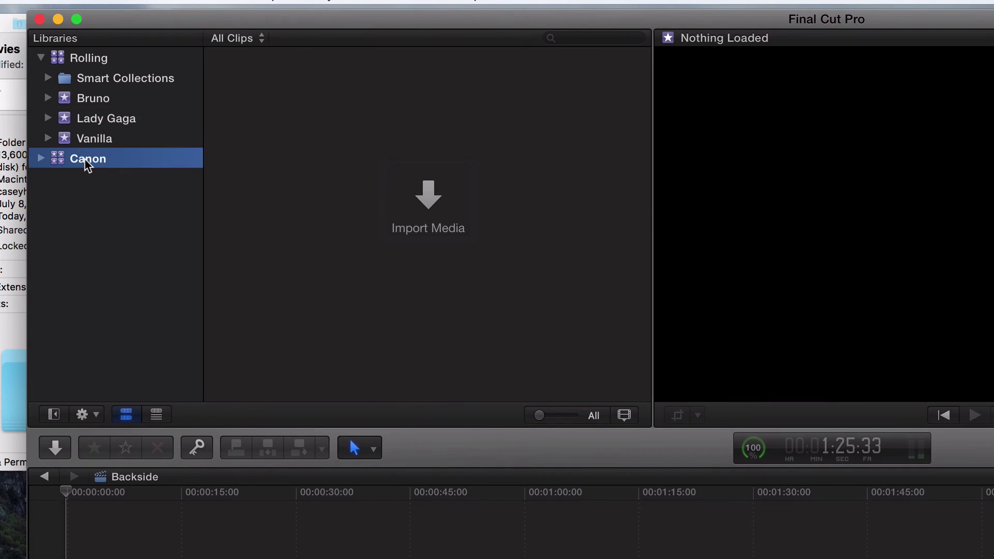
right_click(85, 159)
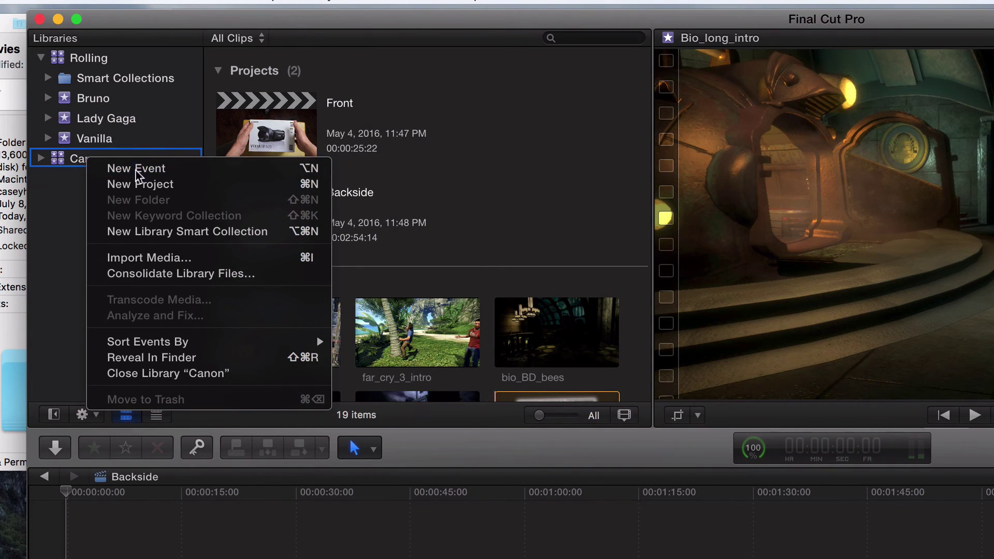
left_click(120, 373)
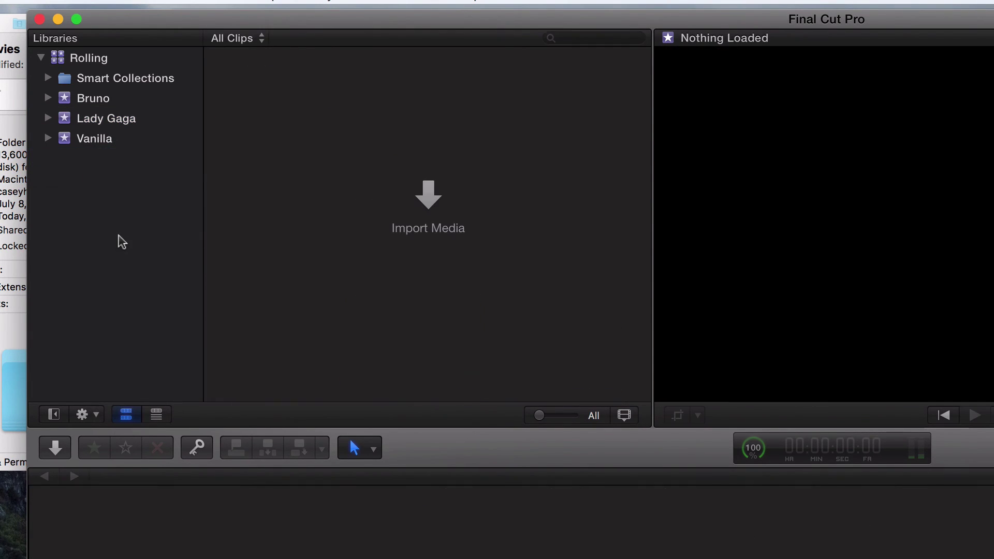